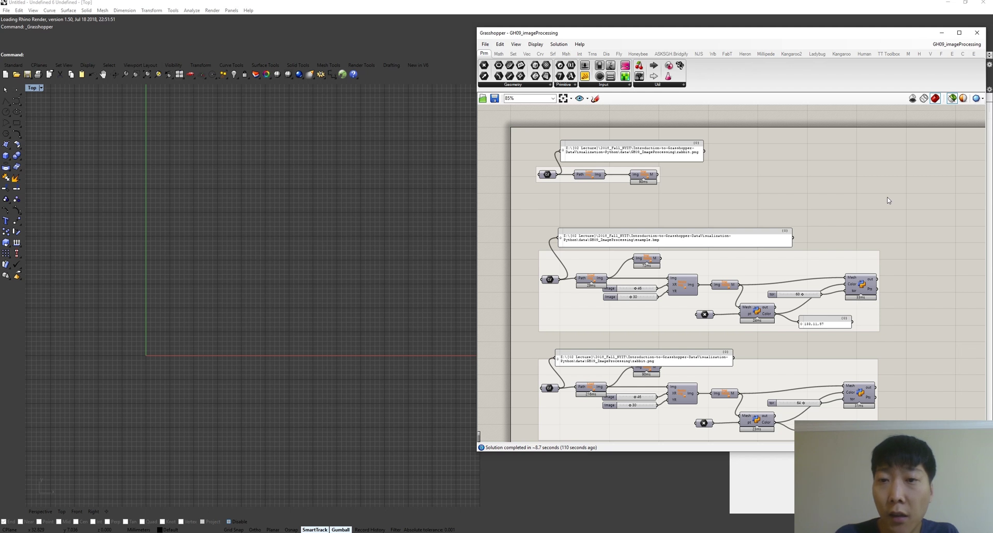
Step: Browse the NJS plugin's Image components, such as Blending, Invert, Resize and Threshold
right_drag(724, 192, 715, 194)
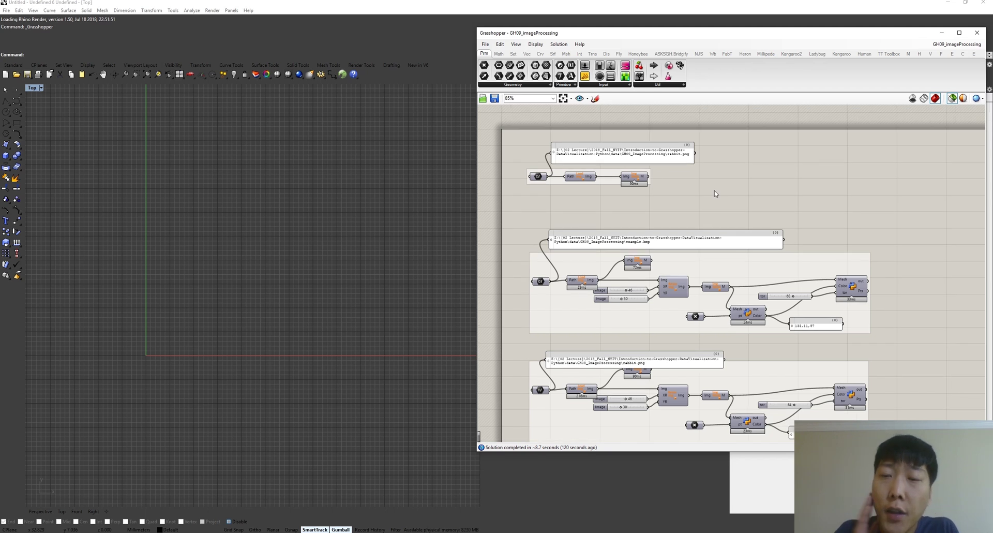
click(699, 54)
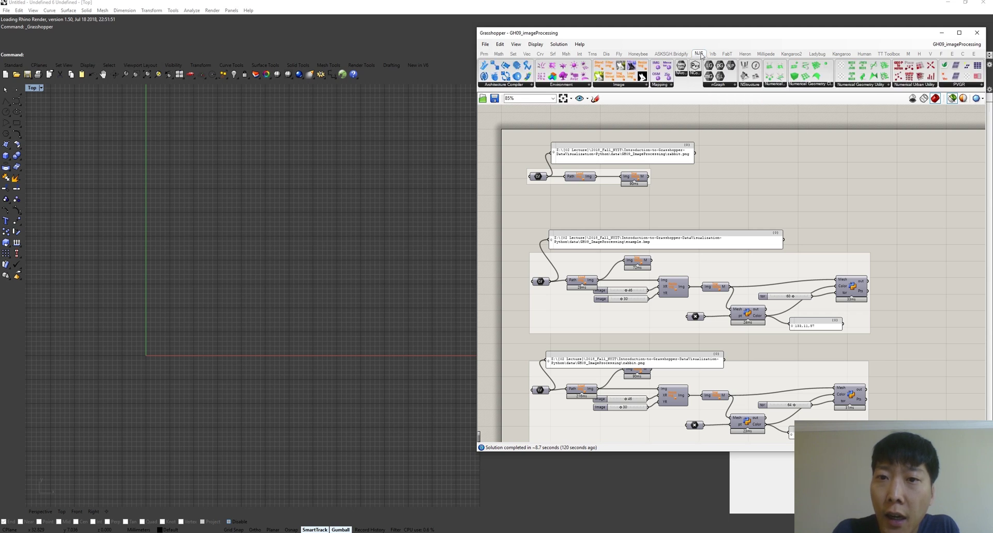
click(627, 85)
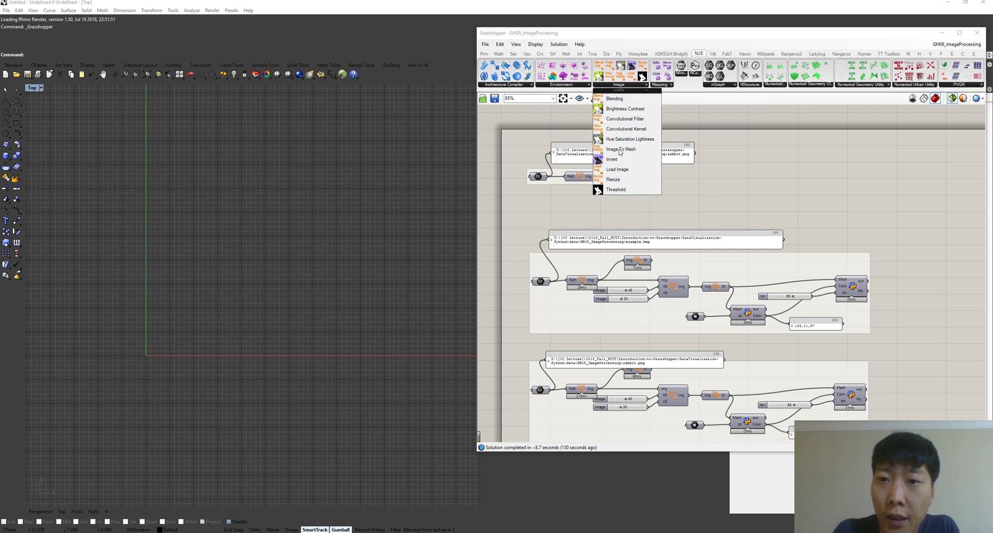
drag(622, 150, 635, 176)
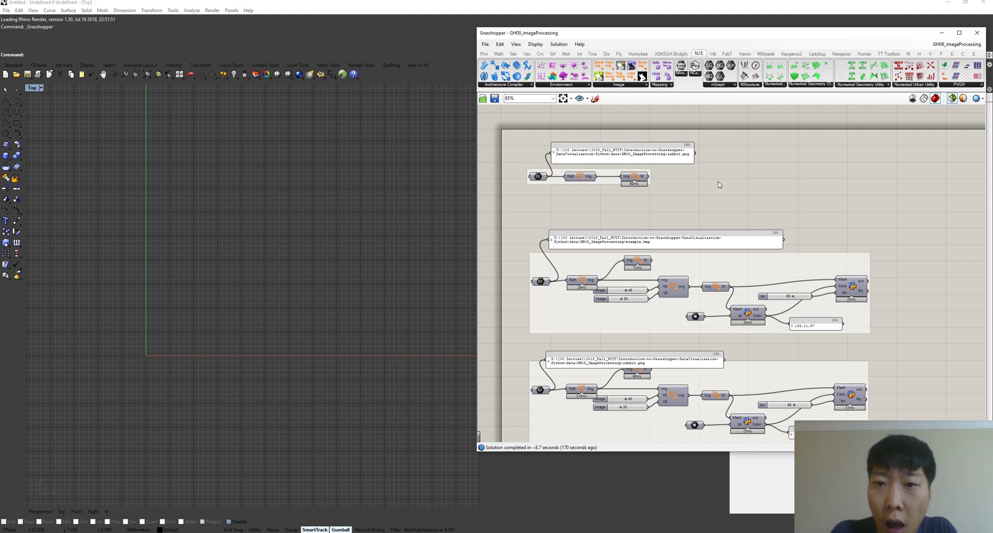
Step: Run the Image To Mesh component and frame the rabbit photo mesh in the Rhino viewport
scroll(615, 192, up, 3)
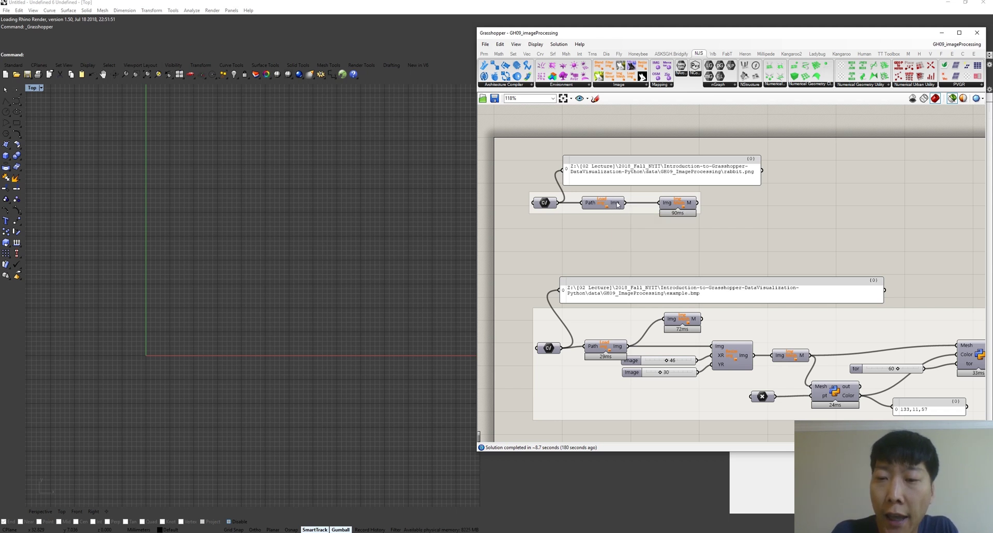
mouse_move(617, 204)
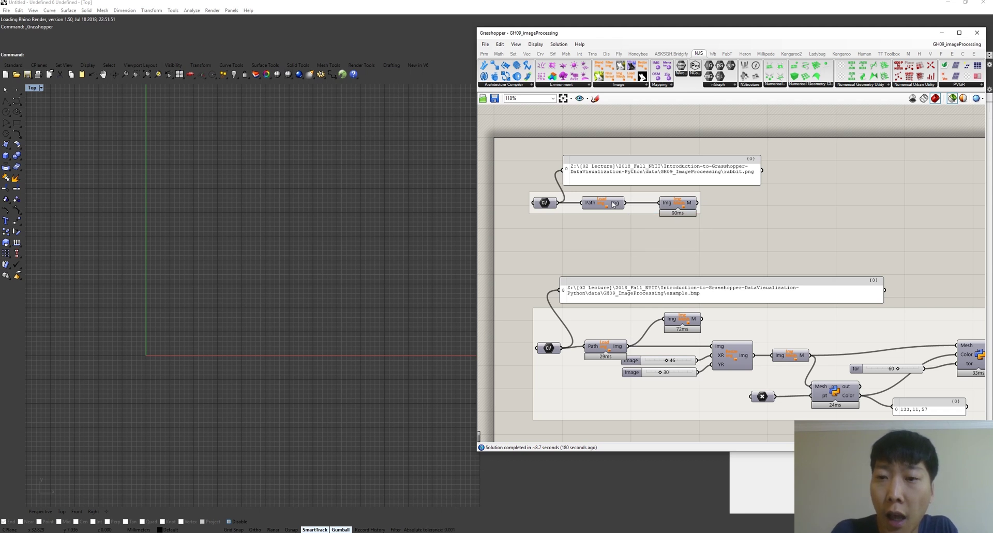
mouse_move(680, 207)
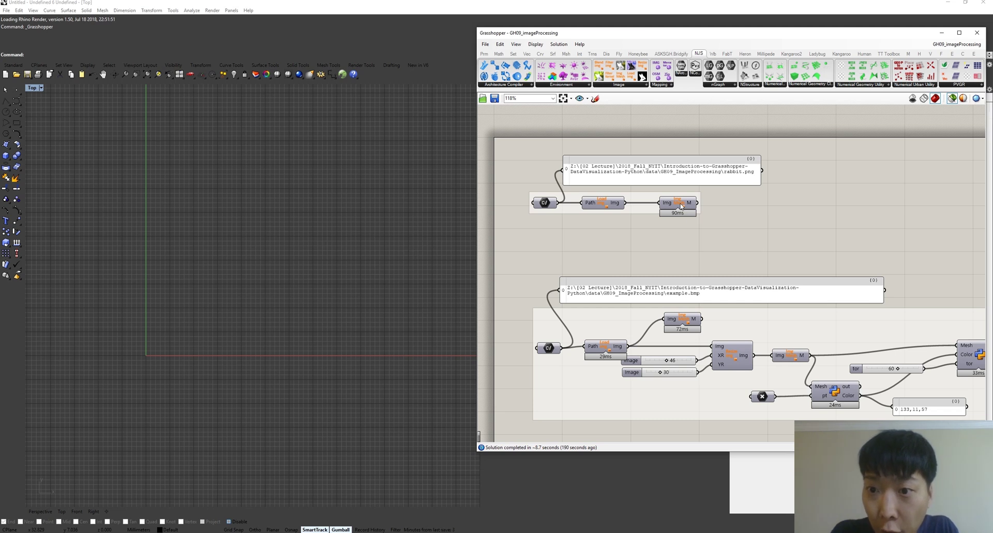
click(678, 204)
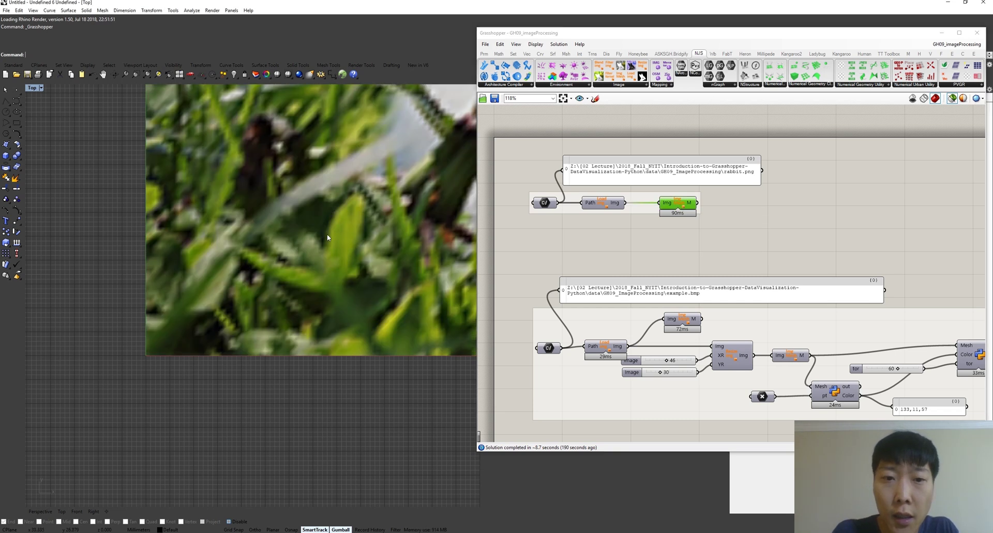
scroll(301, 268, down, 8)
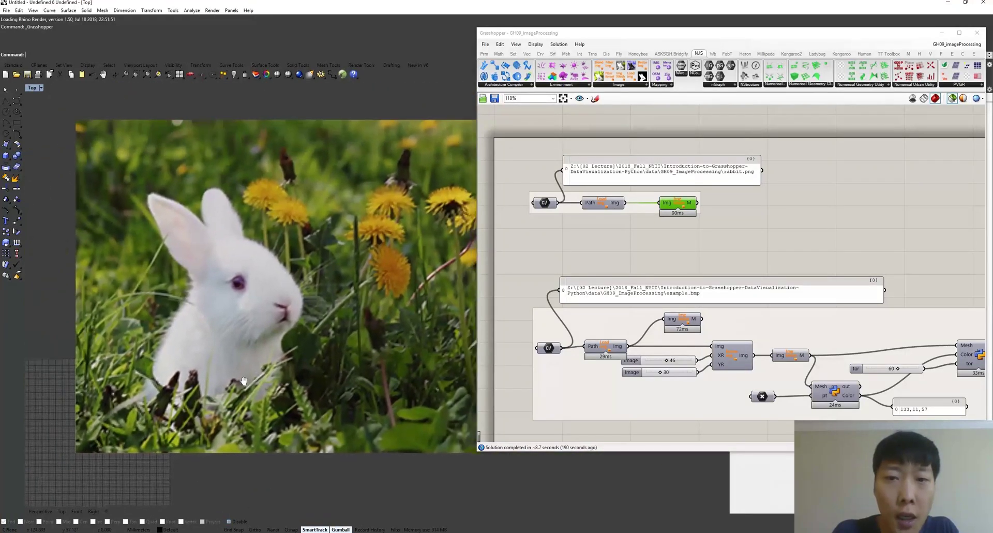
right_drag(413, 302, 403, 298)
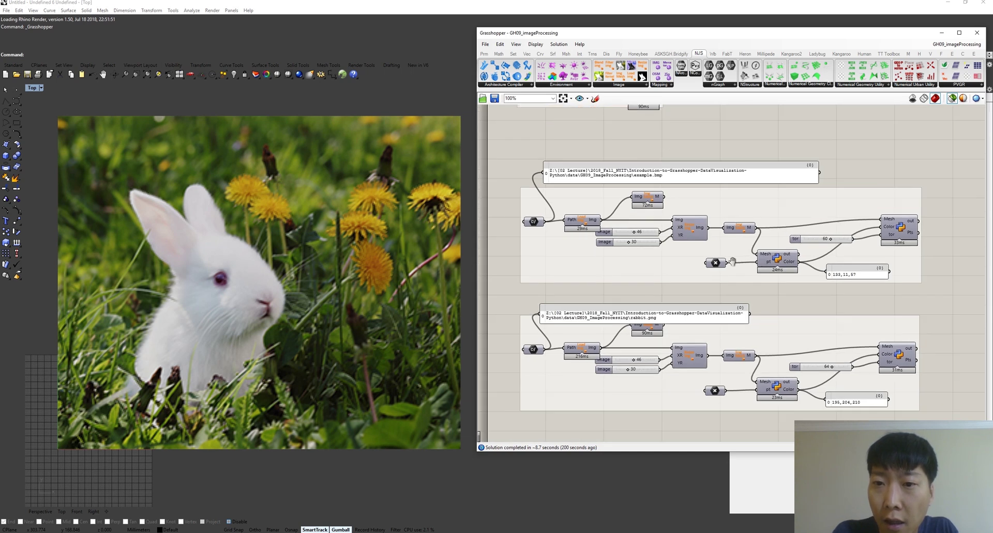
Step: Preview the original and resized satellite image meshes, coarsening the resolution to 41 by 42
right_drag(732, 261, 728, 245)
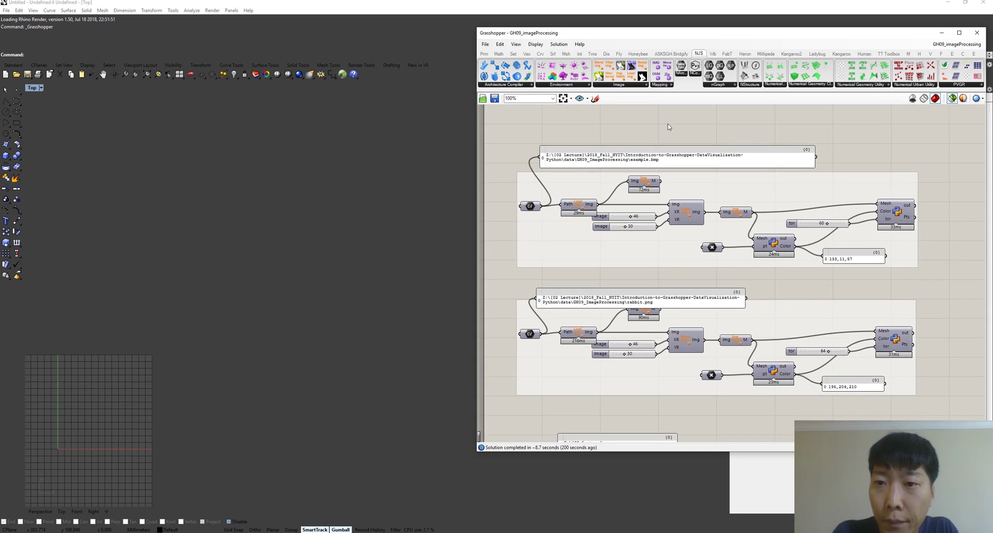
click(683, 218)
click(647, 190)
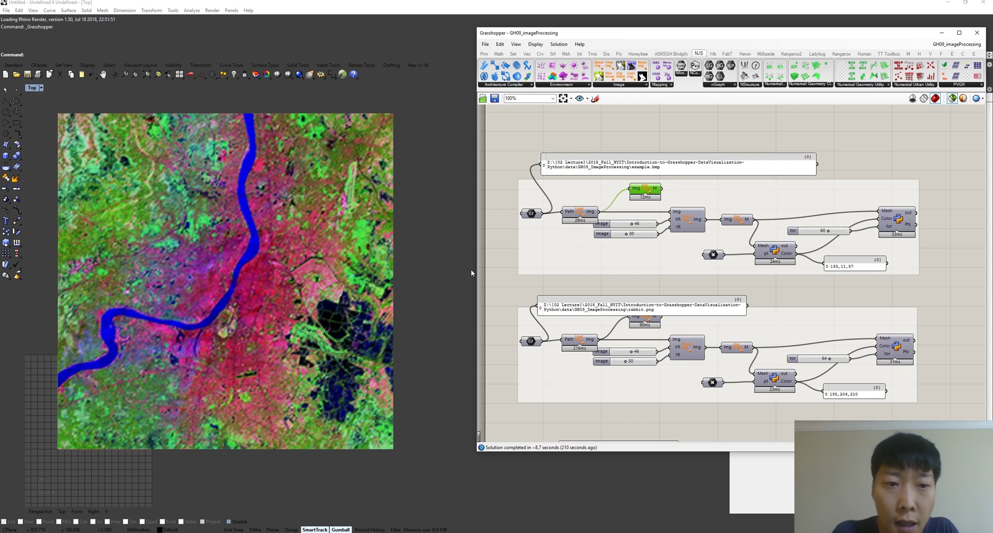
click(736, 221)
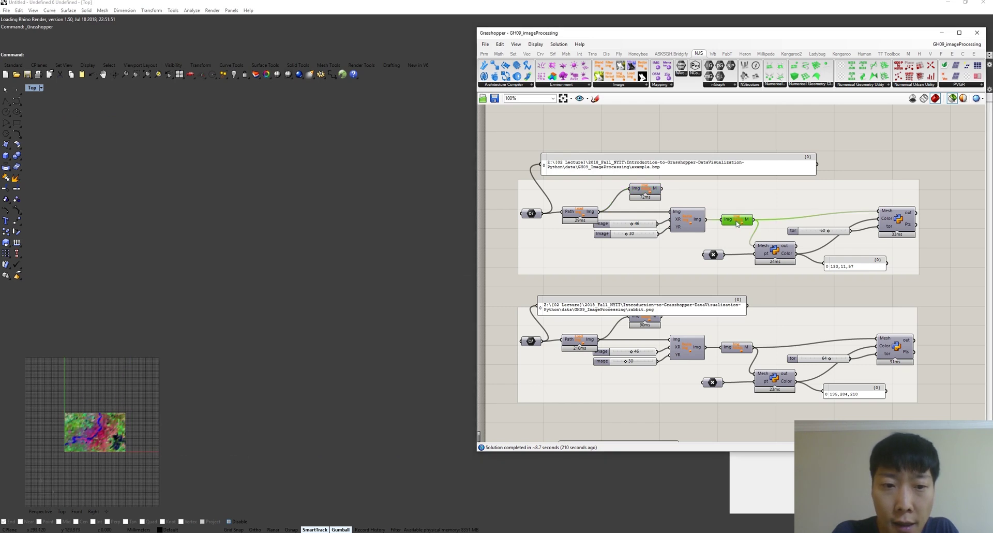
scroll(240, 374, up, 5)
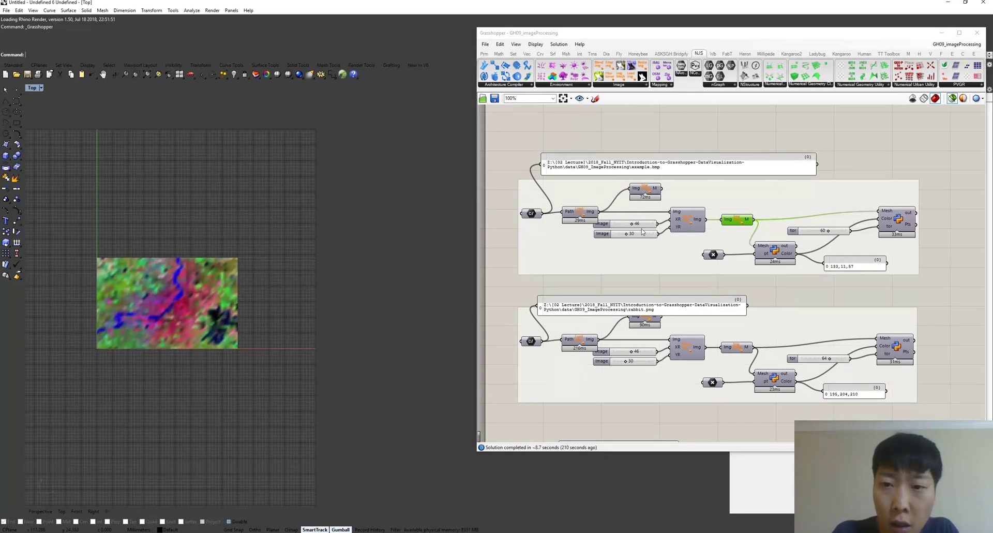
mouse_move(631, 223)
mouse_down()
mouse_move(622, 226)
mouse_move(633, 225)
mouse_move(631, 234)
mouse_up()
right_drag(710, 226, 688, 247)
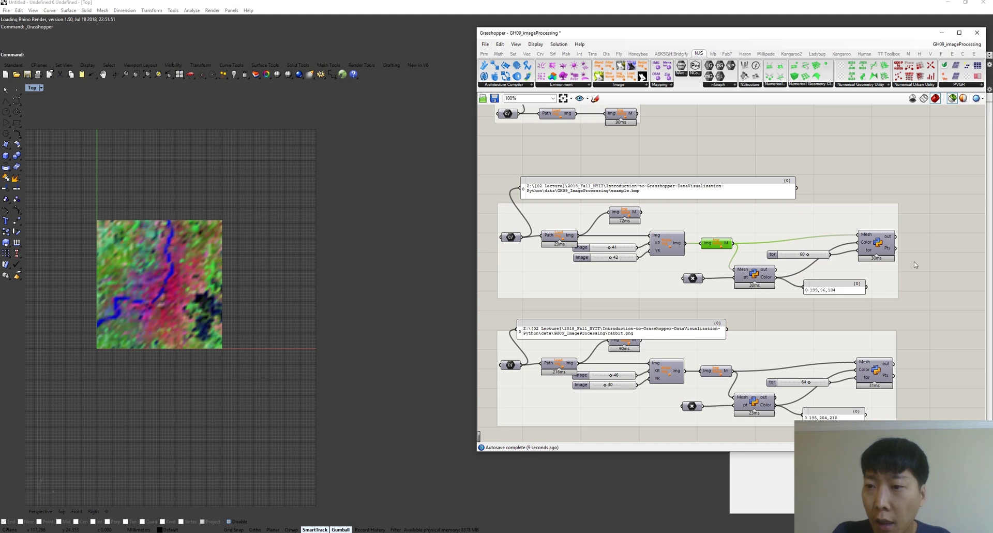
Step: Preview the sample point and script-matched points near colour 199,96,134, then lower the tolerance
click(786, 273)
scroll(788, 273, up, 2)
click(691, 235)
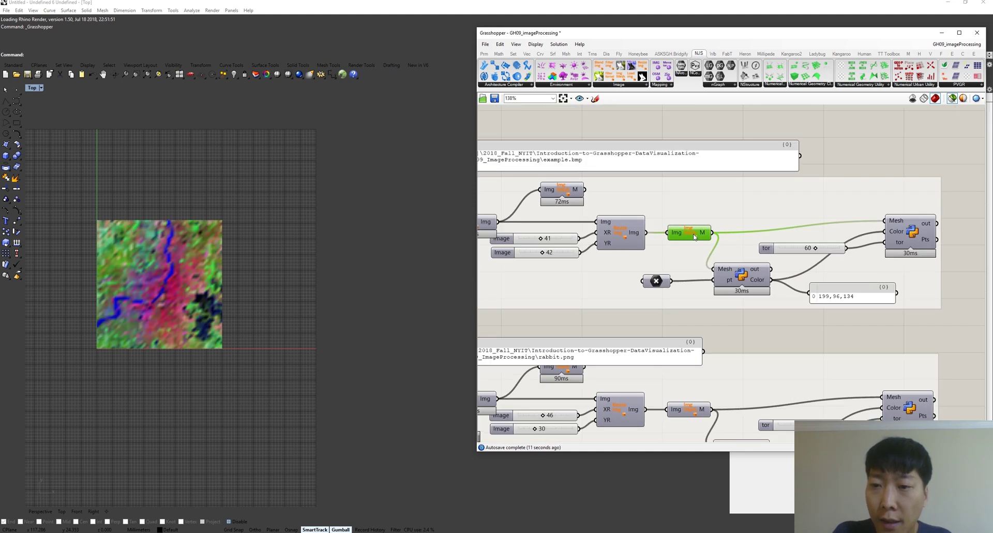
shift+click(660, 284)
scroll(179, 296, up, 10)
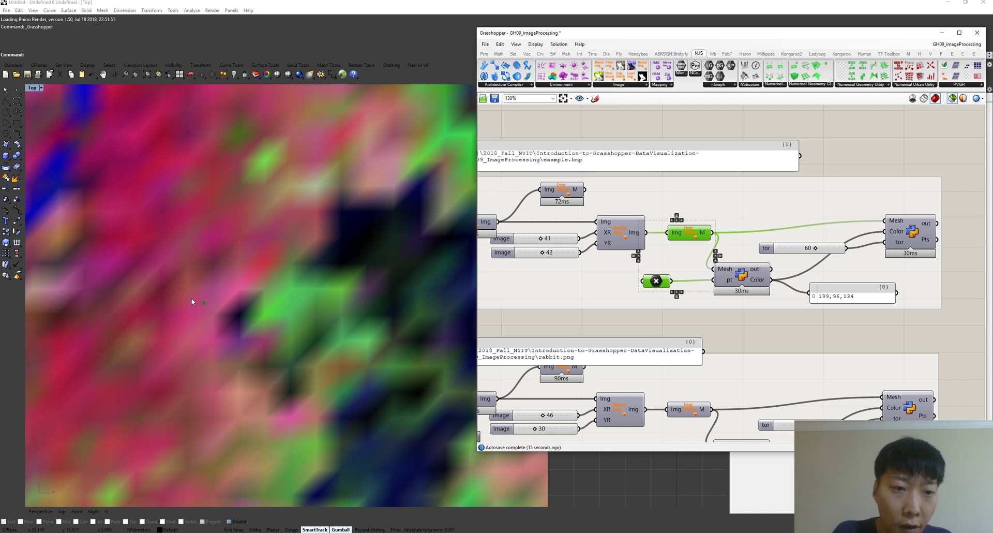
scroll(192, 303, down, 10)
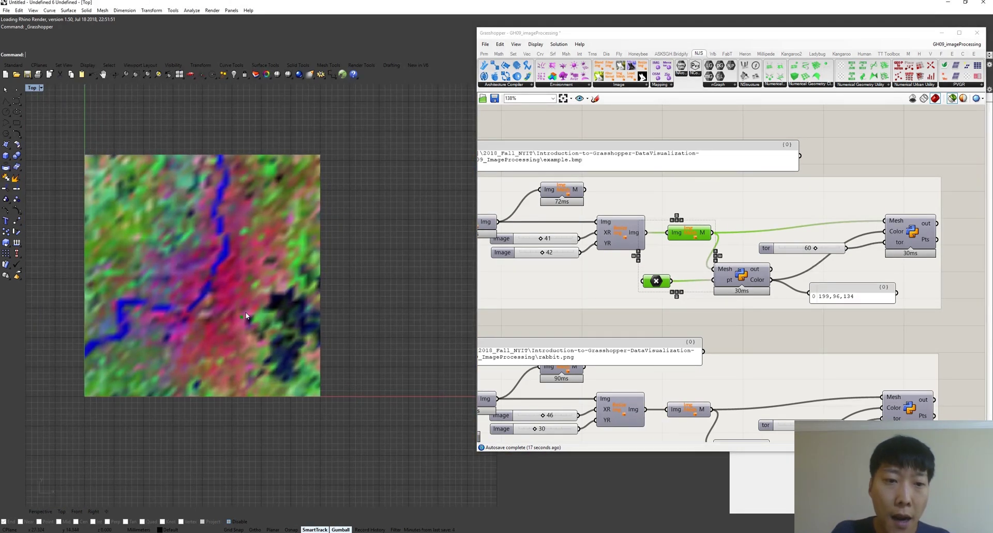
shift+click(740, 274)
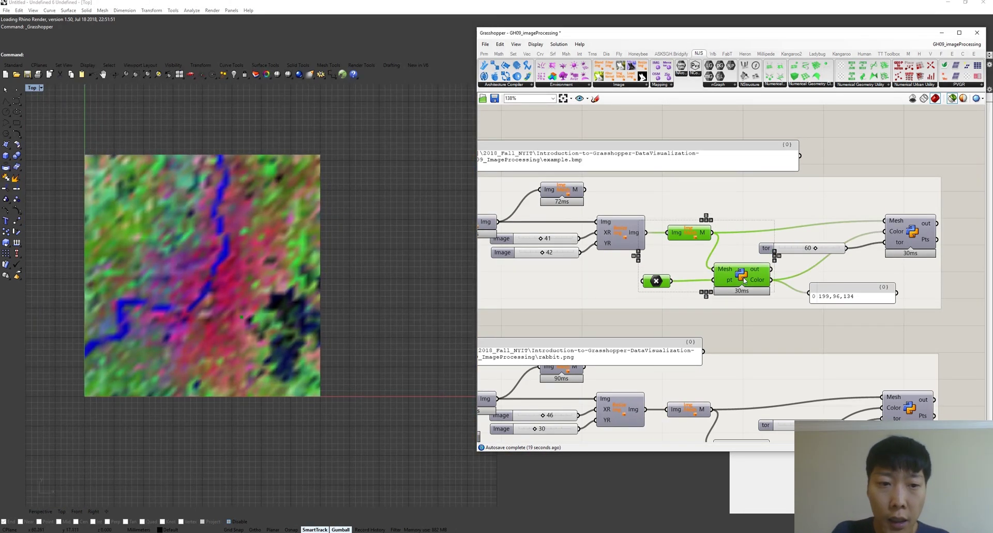
shift+click(911, 230)
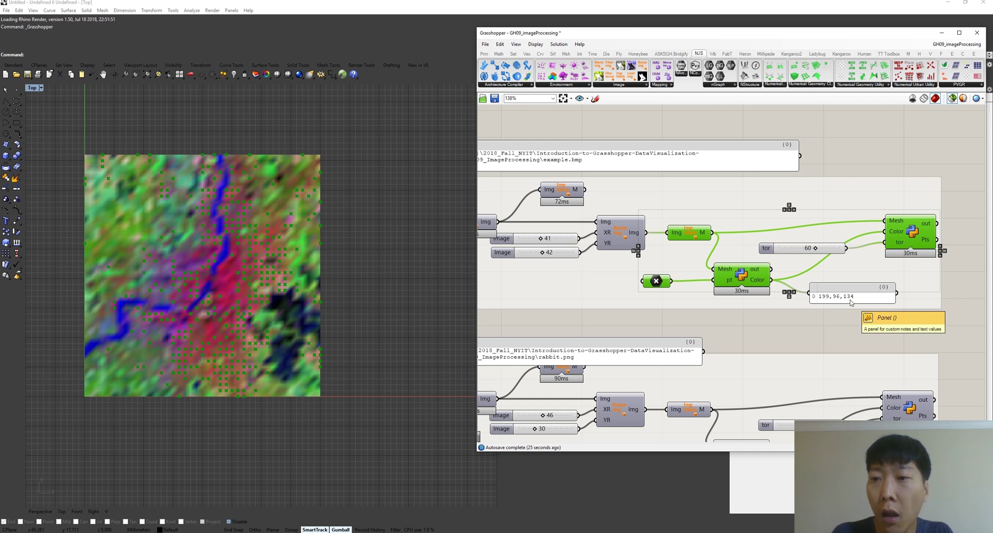
drag(816, 248, 810, 251)
scroll(825, 362, down, 2)
right_drag(825, 362, 864, 255)
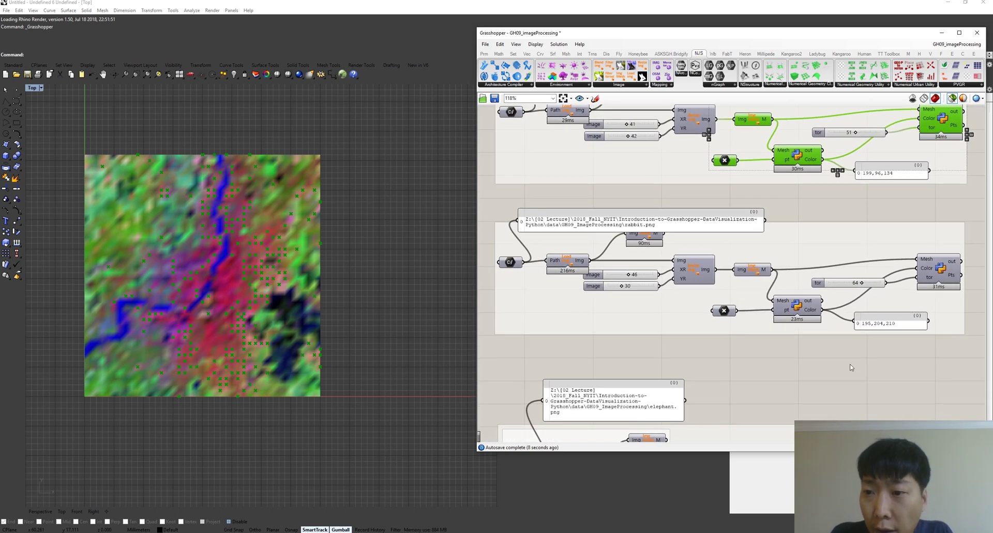
Step: Preview the original rabbit mesh and its resized, pixelated version in Rhino
click(651, 236)
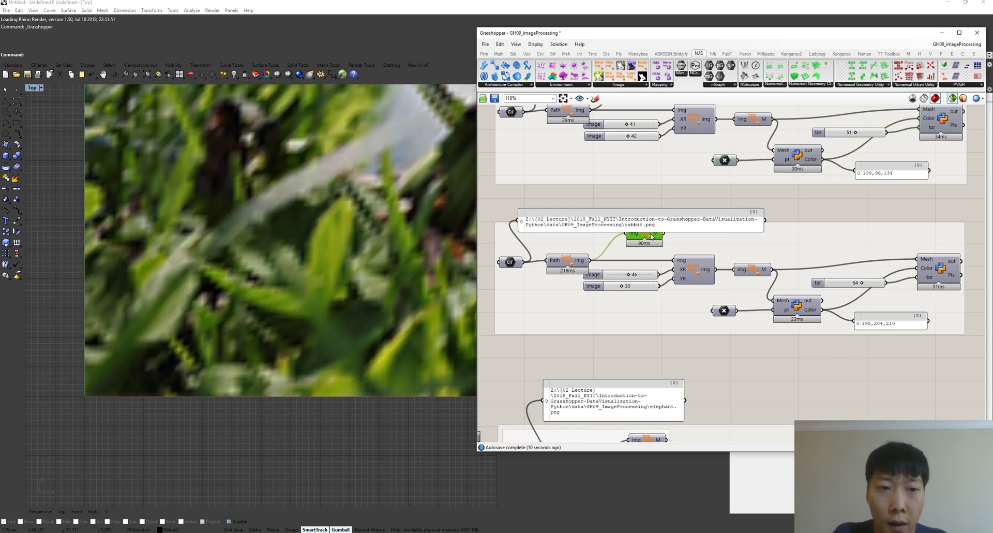
scroll(313, 357, down, 6)
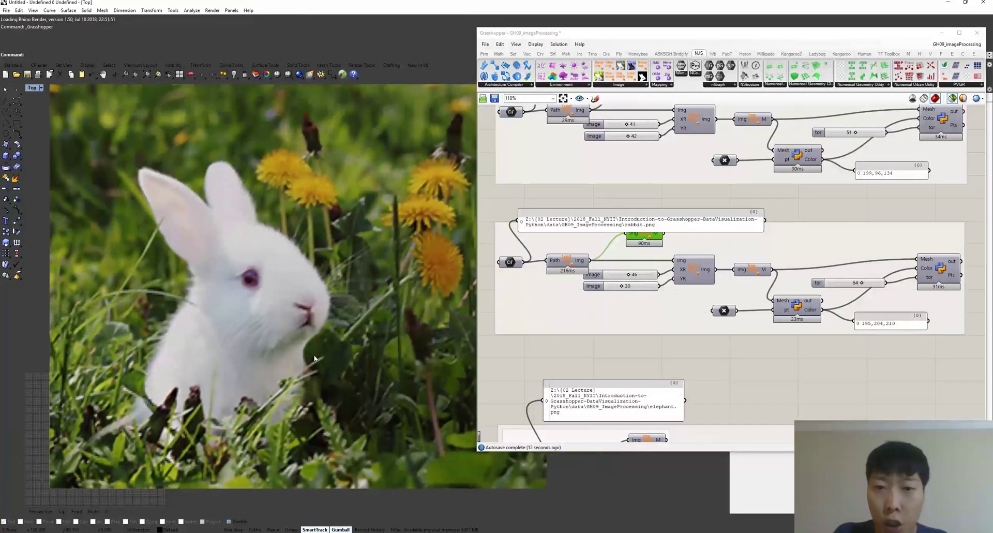
scroll(314, 358, down, 3)
right_drag(314, 358, 301, 338)
scroll(302, 339, up, 2)
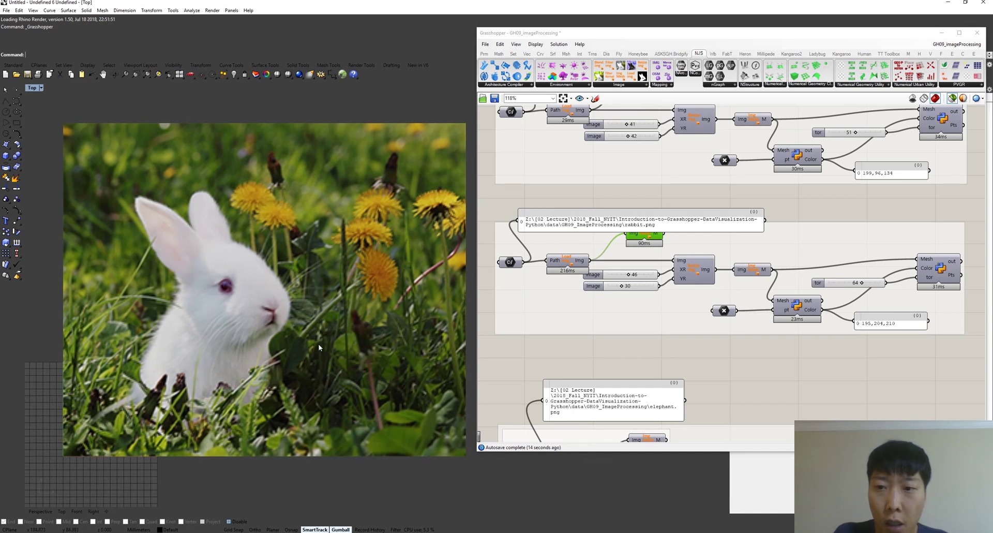
click(751, 269)
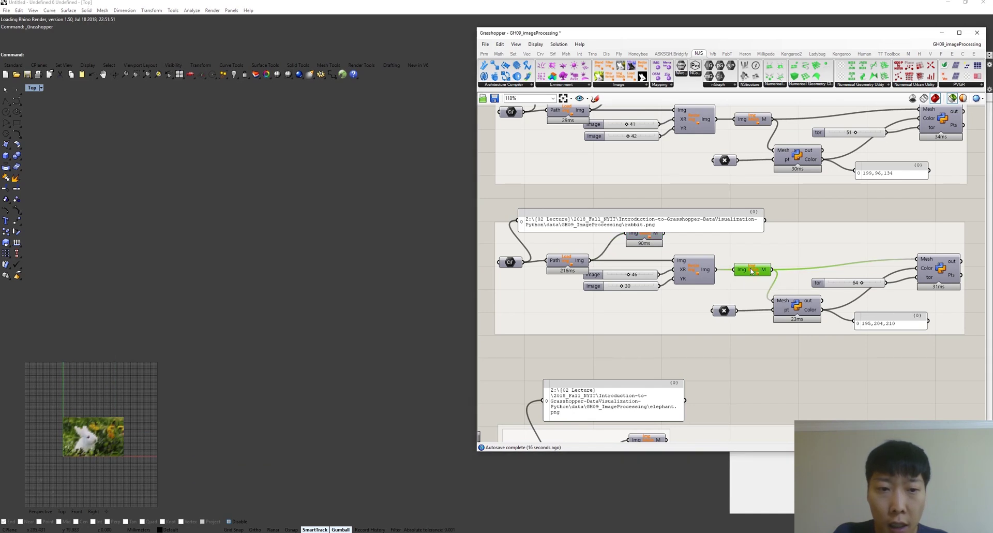
Step: Show the sample point and the points found on the white rabbit, lowering its tolerance slightly
scroll(212, 367, up, 5)
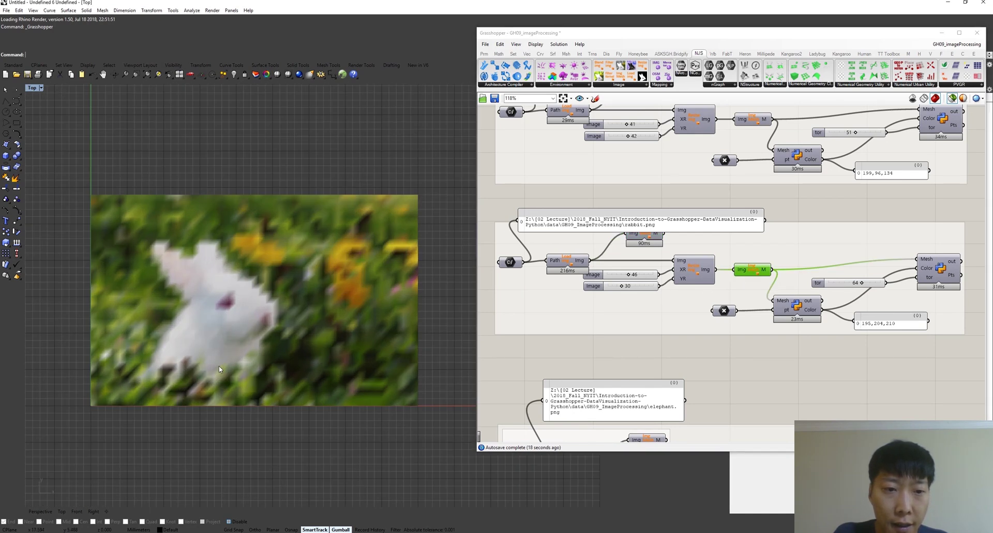
shift+click(729, 312)
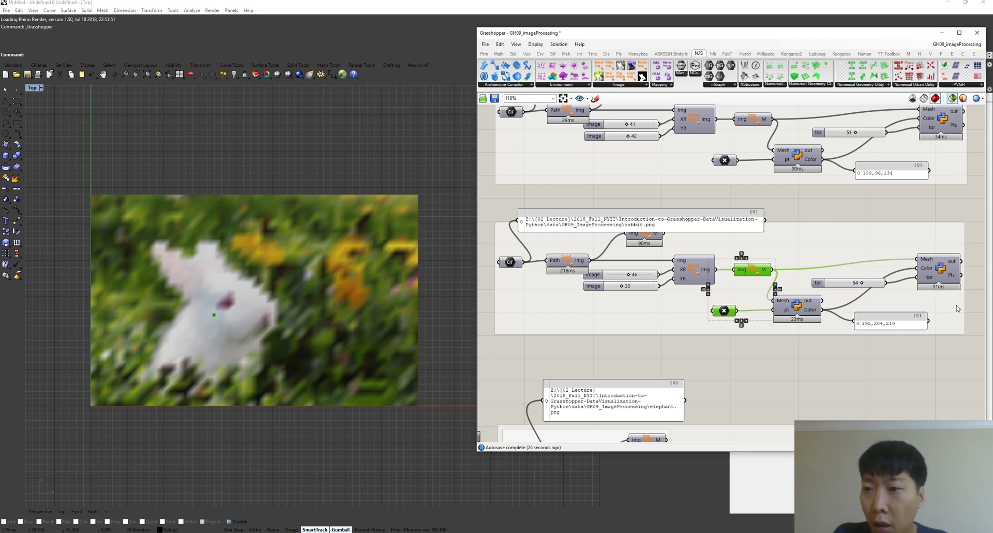
shift+click(946, 271)
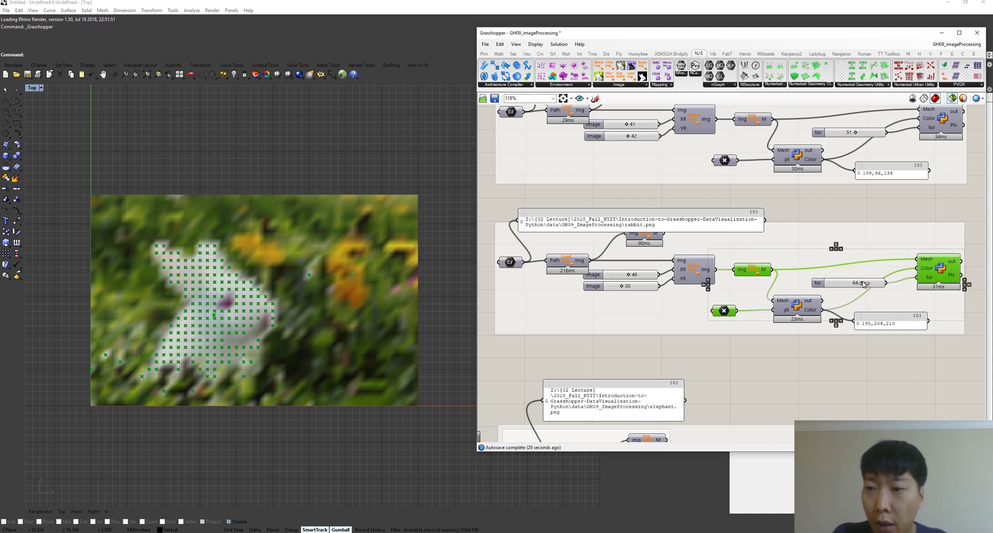
mouse_move(862, 283)
mouse_down()
mouse_move(851, 284)
mouse_move(860, 284)
mouse_up()
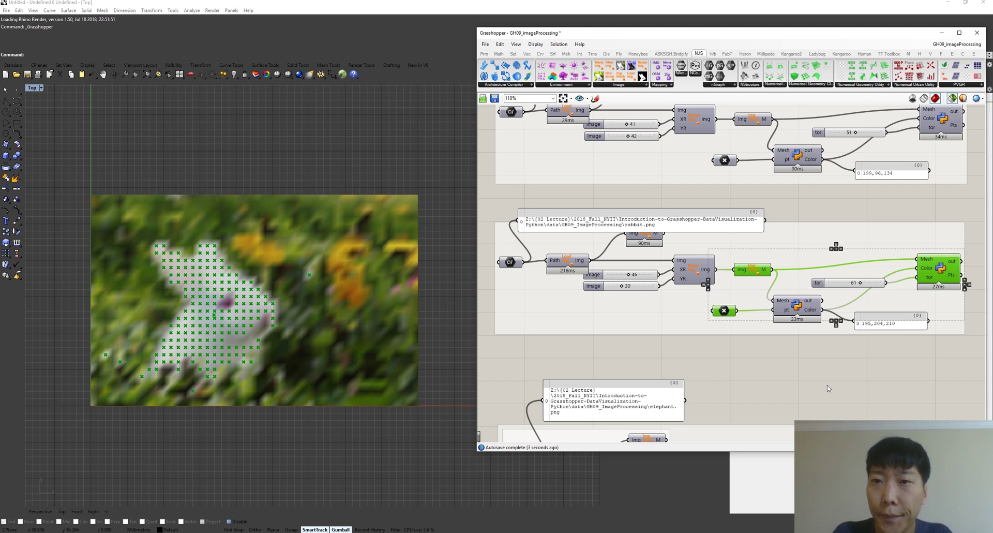
right_drag(848, 393, 867, 135)
Step: Clear the viewport and preview the elephant and rabbit source images in Rhino
right_drag(866, 313, 860, 334)
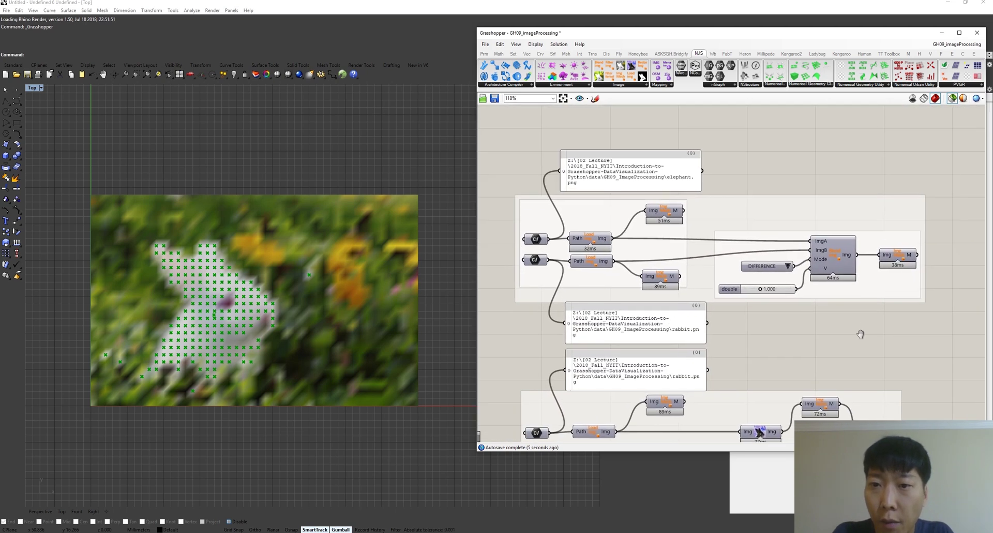
click(875, 350)
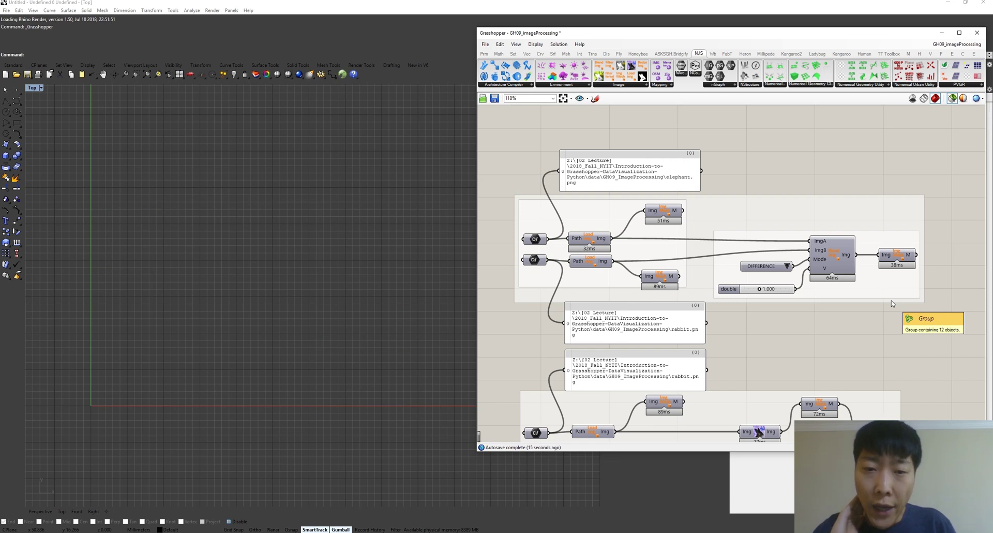
click(668, 214)
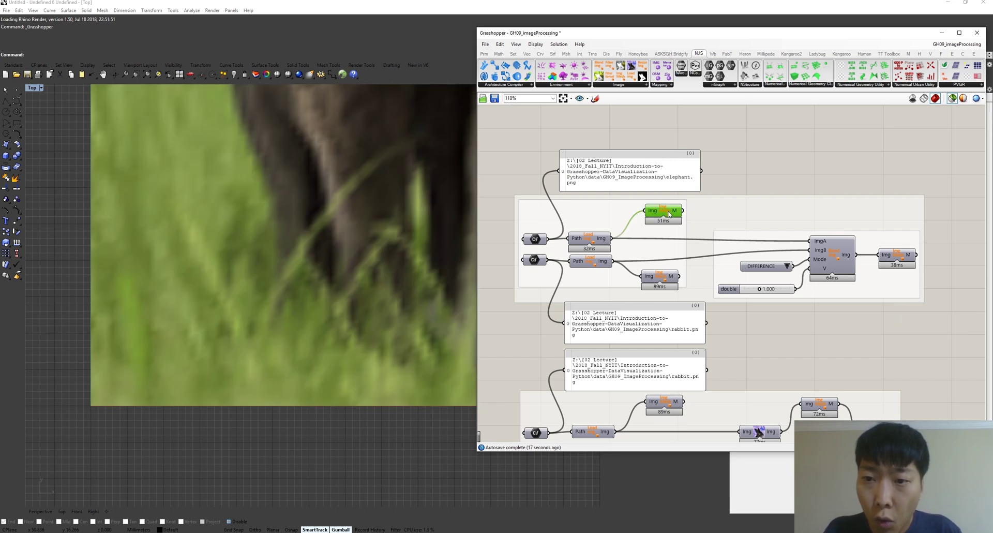
right_drag(651, 274, 875, 344)
right_click(875, 178)
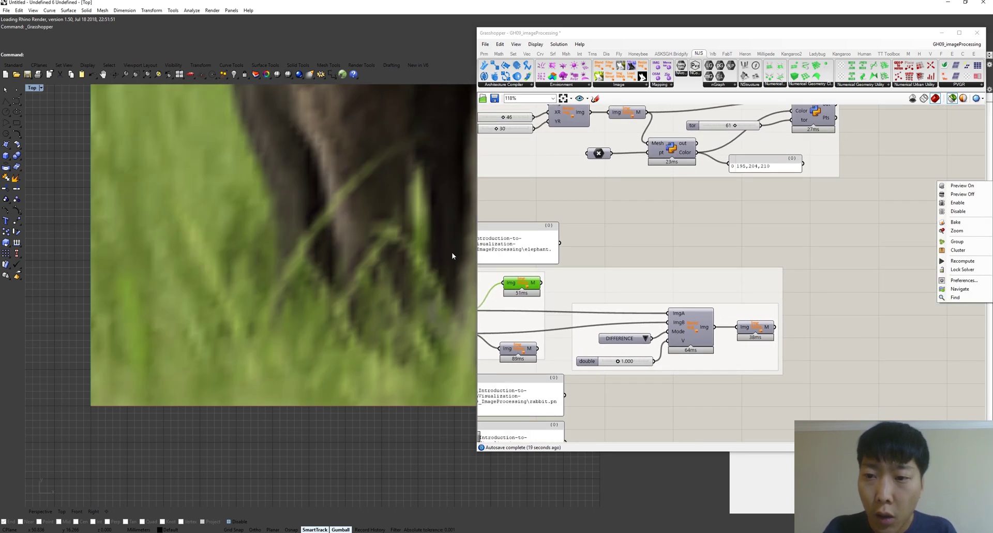
right_drag(696, 258, 876, 222)
scroll(244, 365, down, 6)
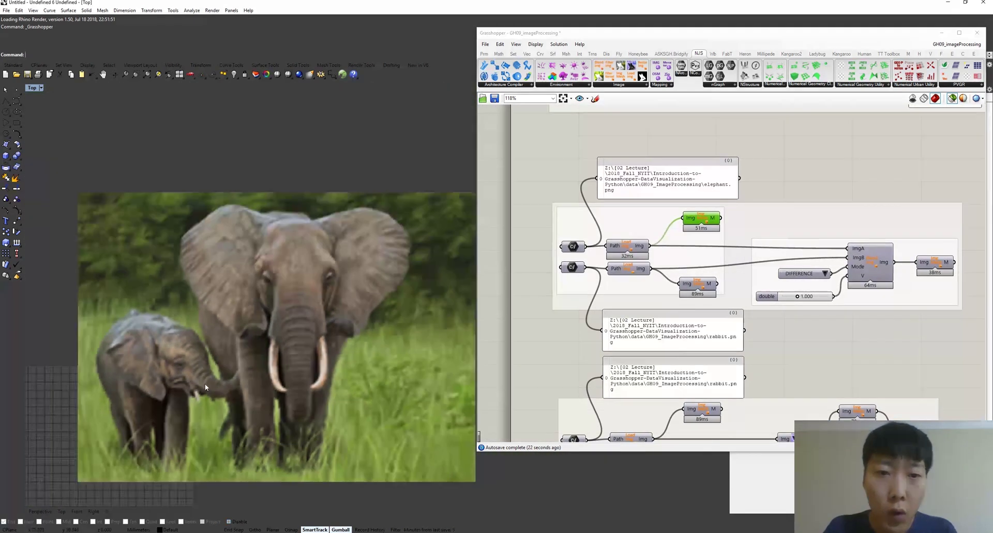
right_drag(205, 387, 190, 361)
click(704, 283)
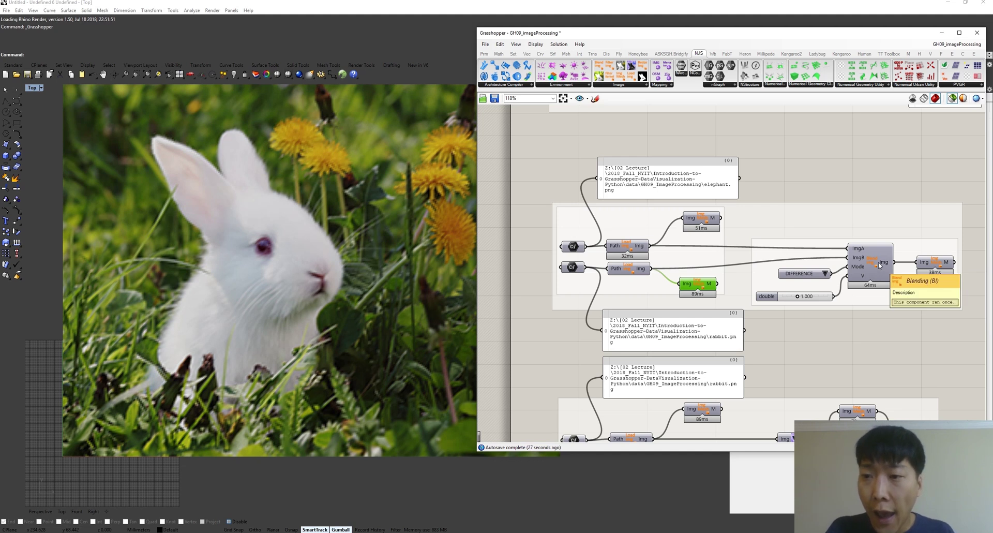
Step: Preview the blended image and switch the blend mode to BLENDING, fading toward the elephant
click(941, 264)
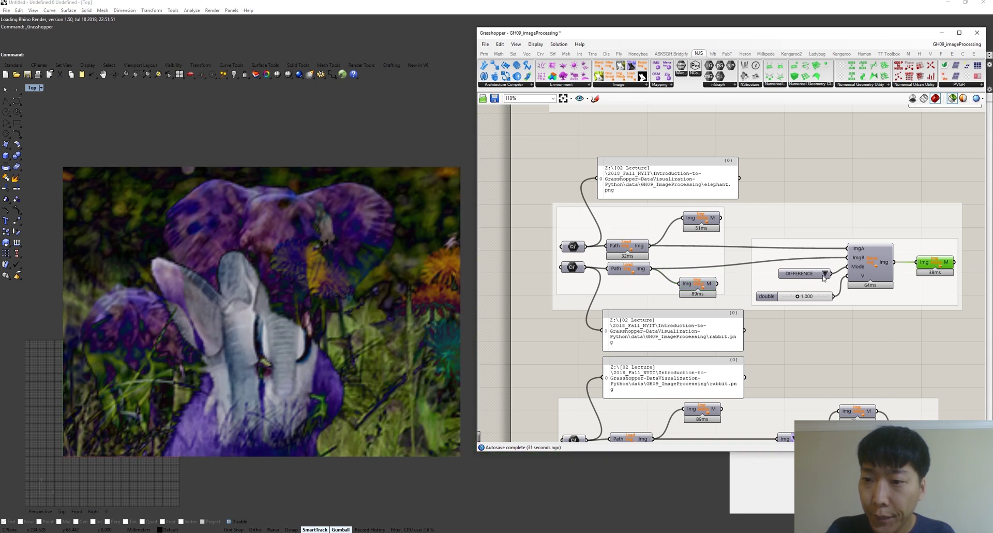
click(824, 274)
click(838, 284)
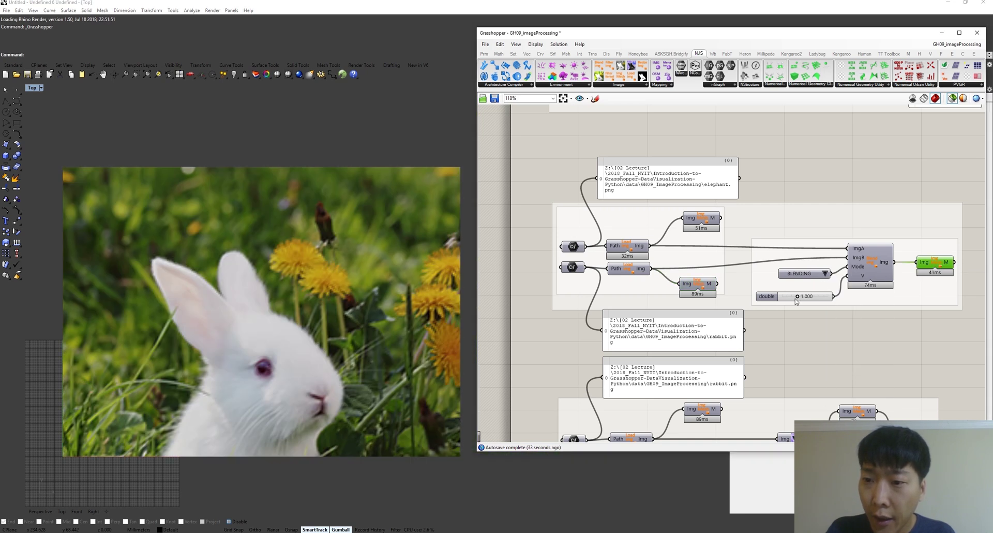
mouse_move(797, 298)
mouse_down()
mouse_move(769, 300)
mouse_move(797, 299)
mouse_up()
Step: Try the DARKEN and LIGHTEN blend modes, then settle on OVERLAY
click(824, 273)
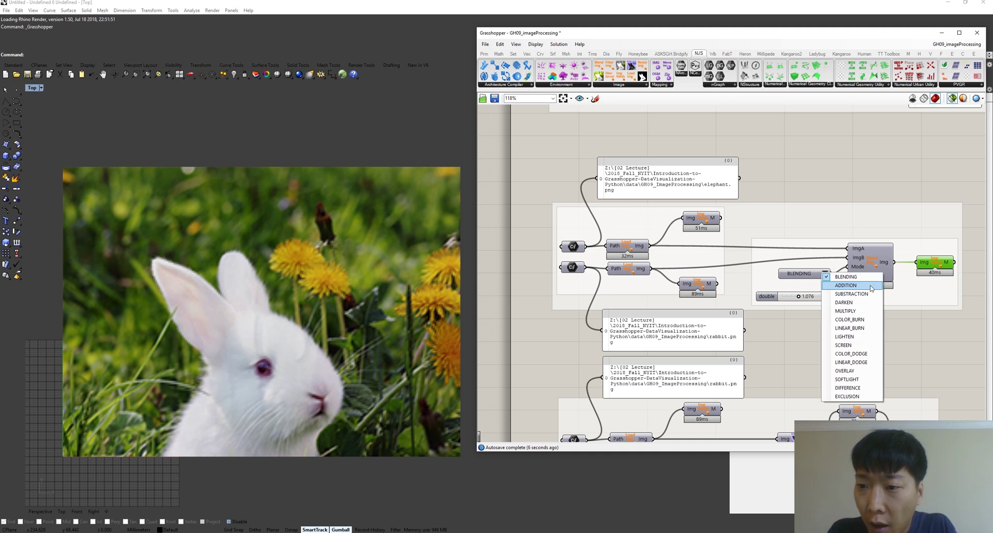
click(843, 301)
click(824, 273)
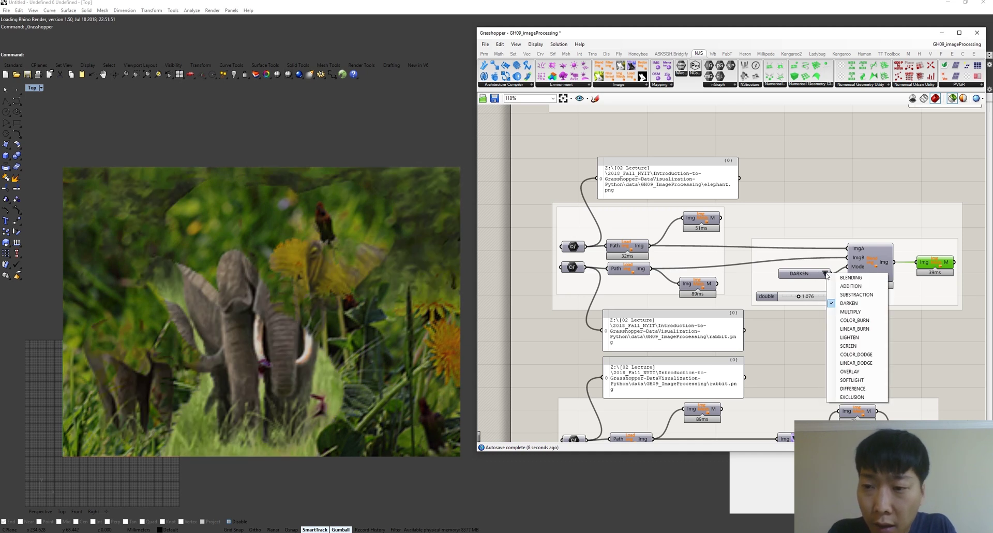
click(854, 338)
click(825, 273)
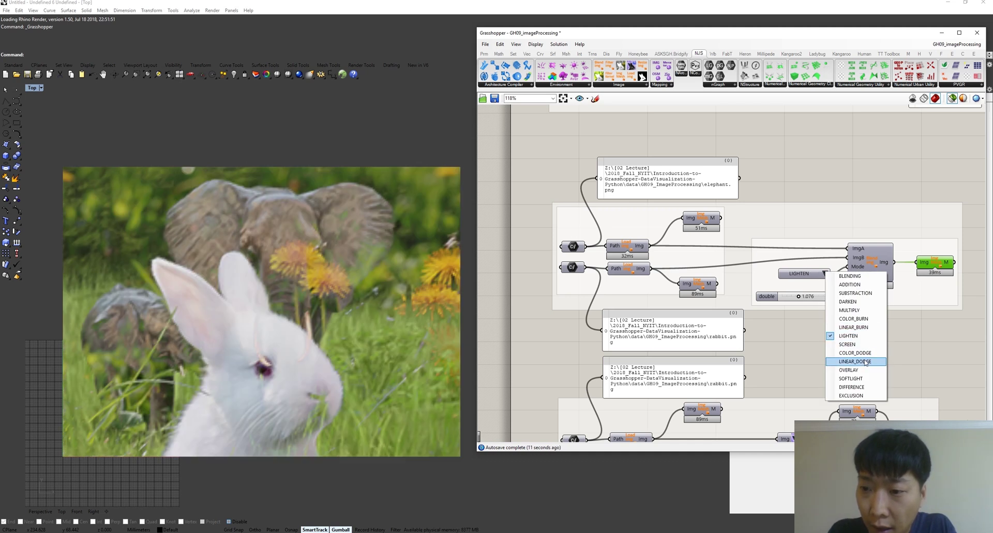
click(848, 370)
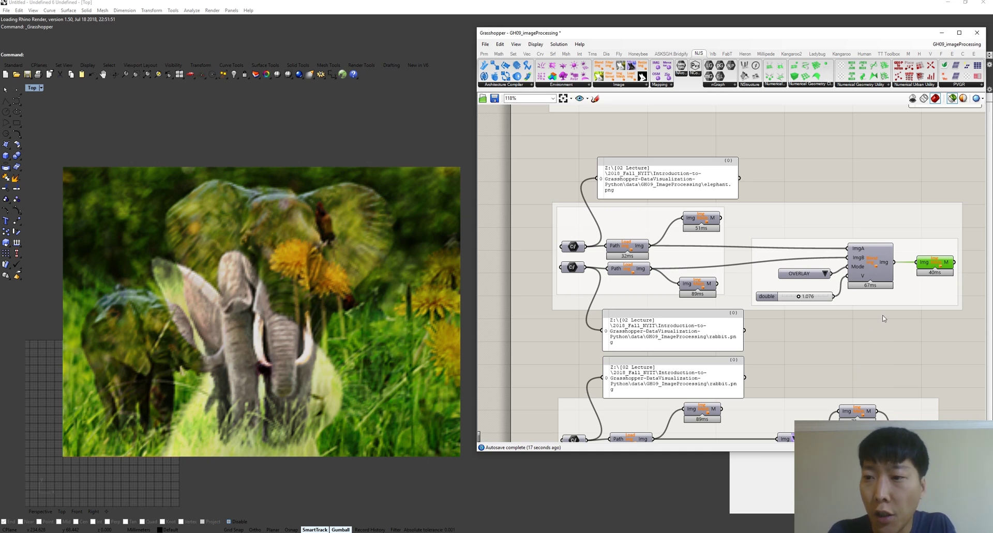
Step: Preview the original rabbit photo beside its inverted-colour version
right_drag(884, 316, 808, 301)
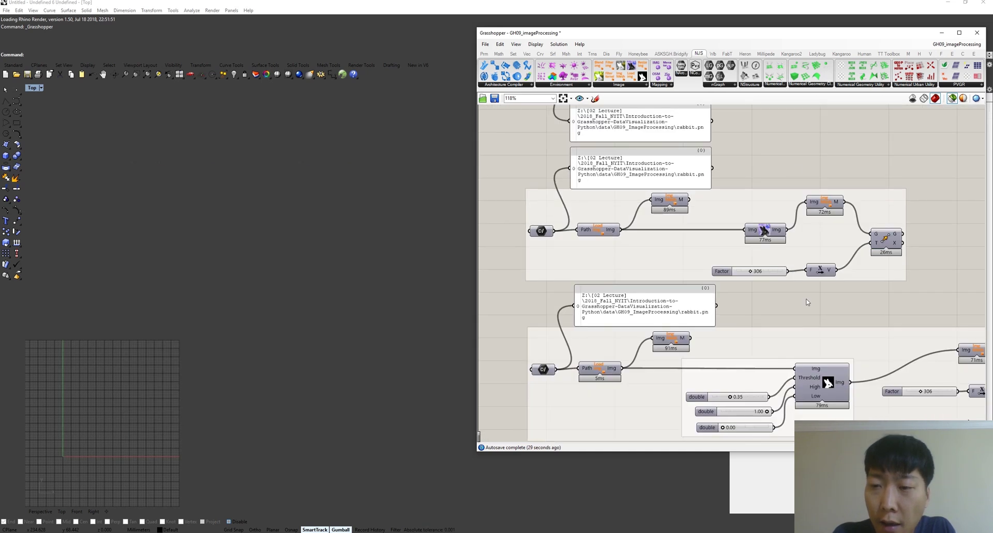
click(765, 231)
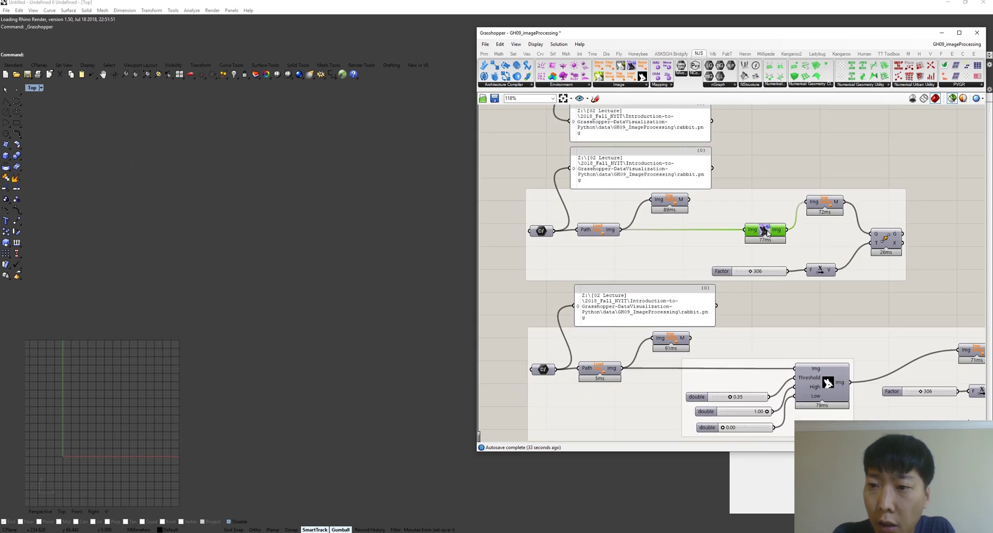
click(669, 202)
click(274, 307)
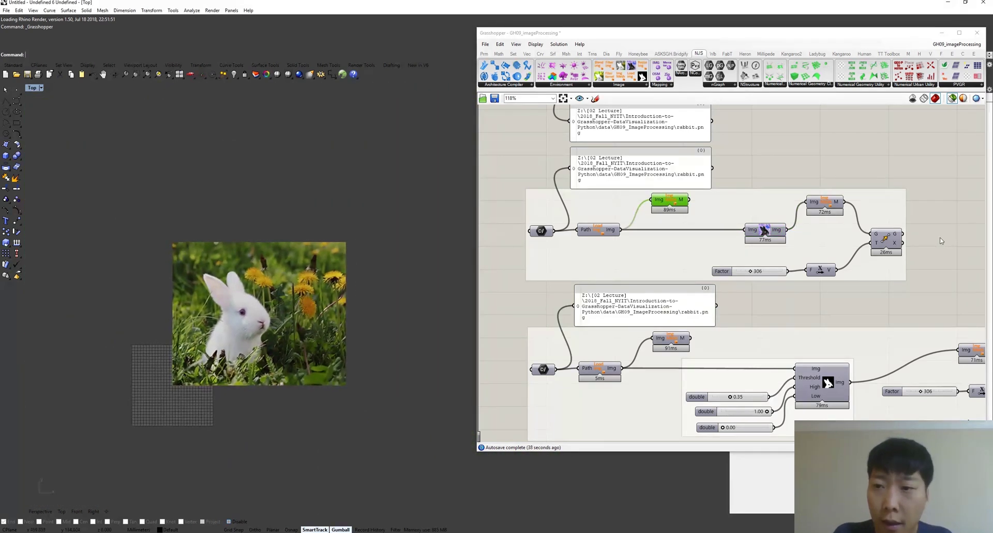
shift+click(886, 241)
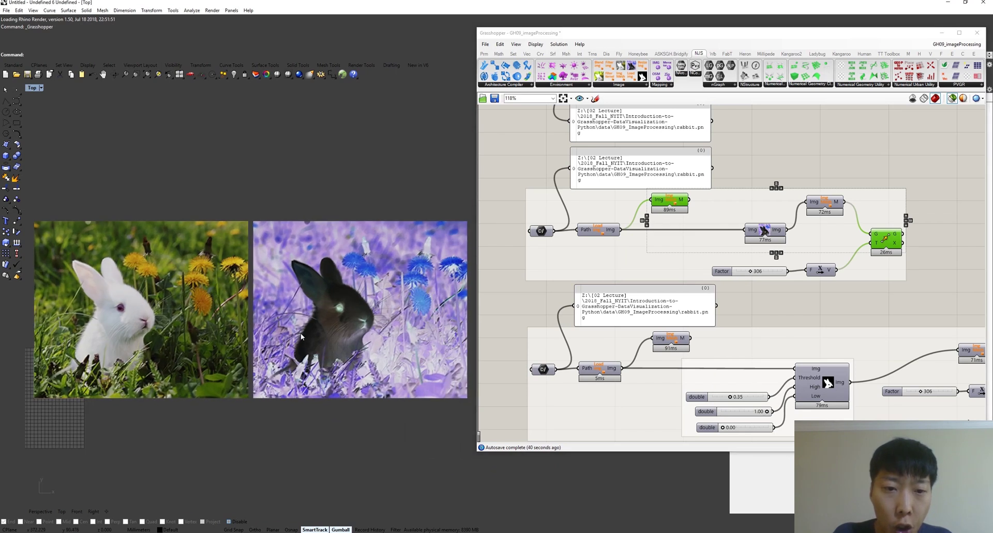
Step: Clear the rabbit previews and pan toward the Threshold group
click(837, 350)
right_drag(846, 394, 753, 268)
right_click(757, 258)
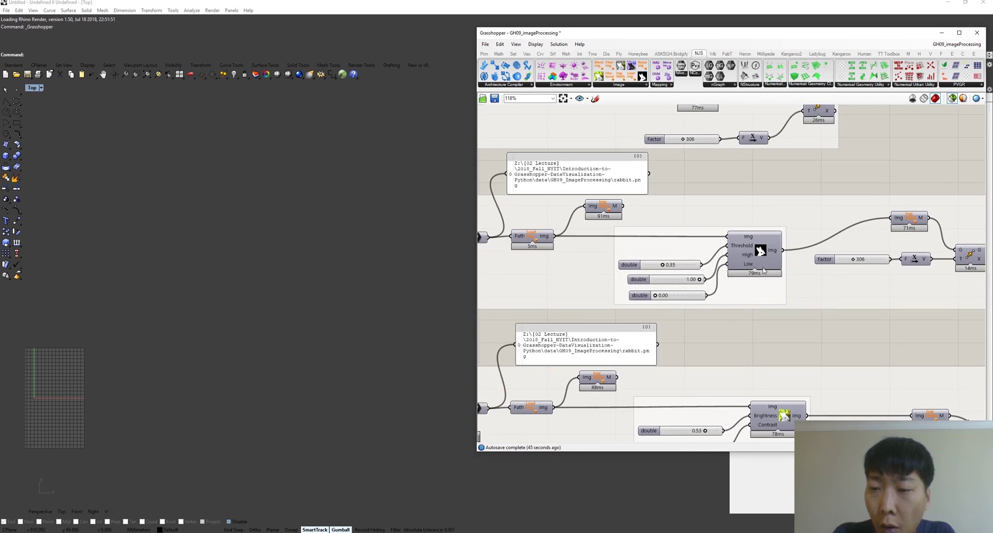
Step: Preview the original rabbit beside its black-and-white thresholded version
scroll(763, 269, down, 2)
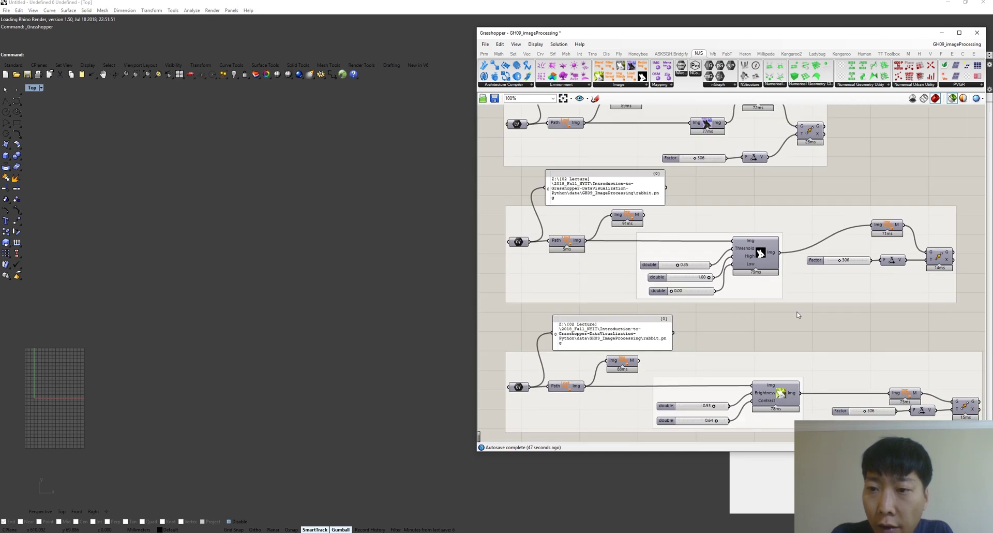
click(630, 218)
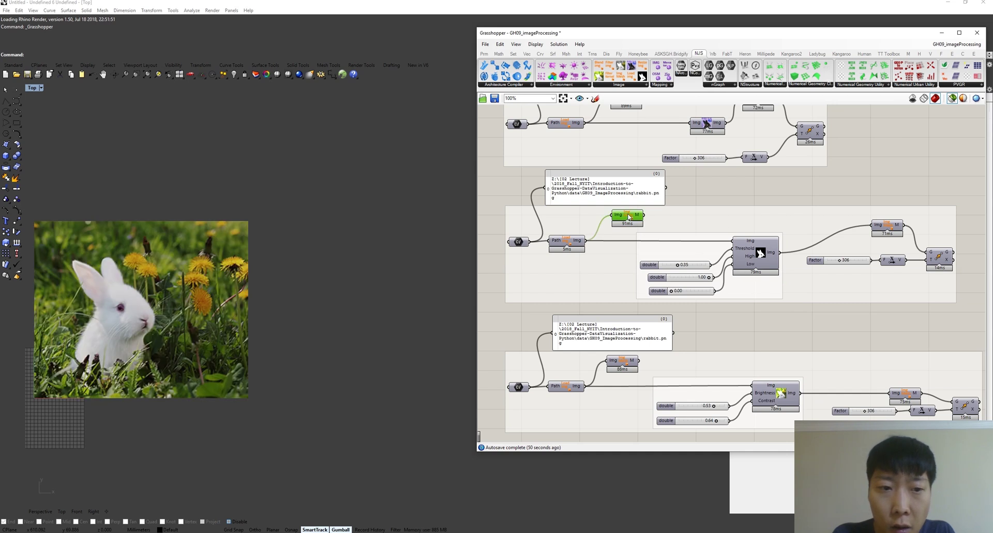
click(938, 257)
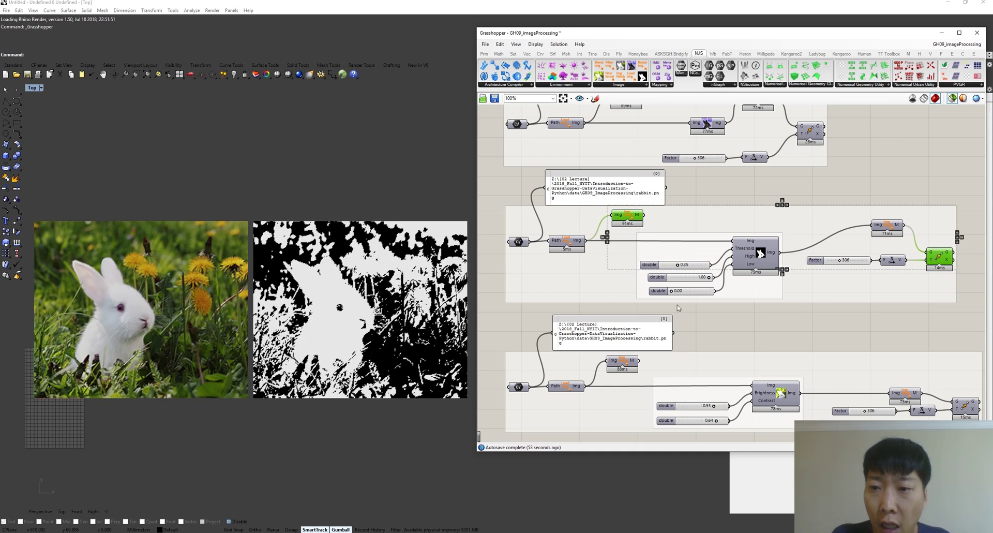
Step: Set High to 0.82, Low to 0.07 and nudge Threshold down to 0.46
scroll(667, 288, up, 5)
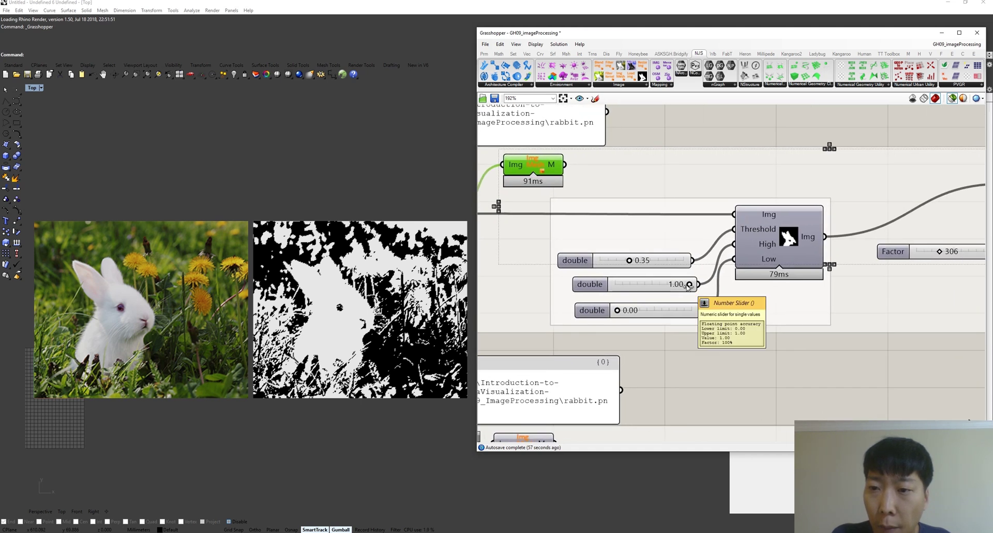
drag(688, 284, 676, 284)
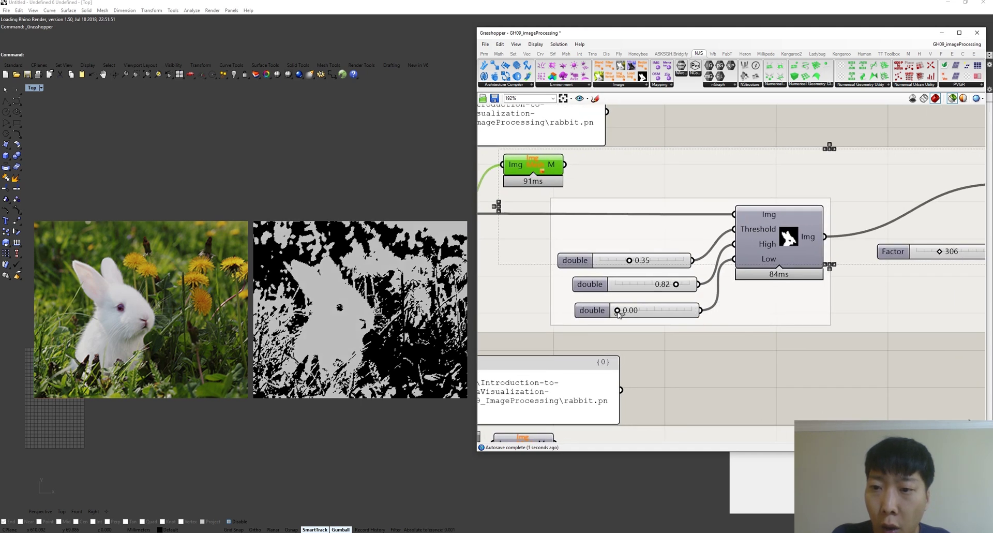
drag(621, 313, 626, 313)
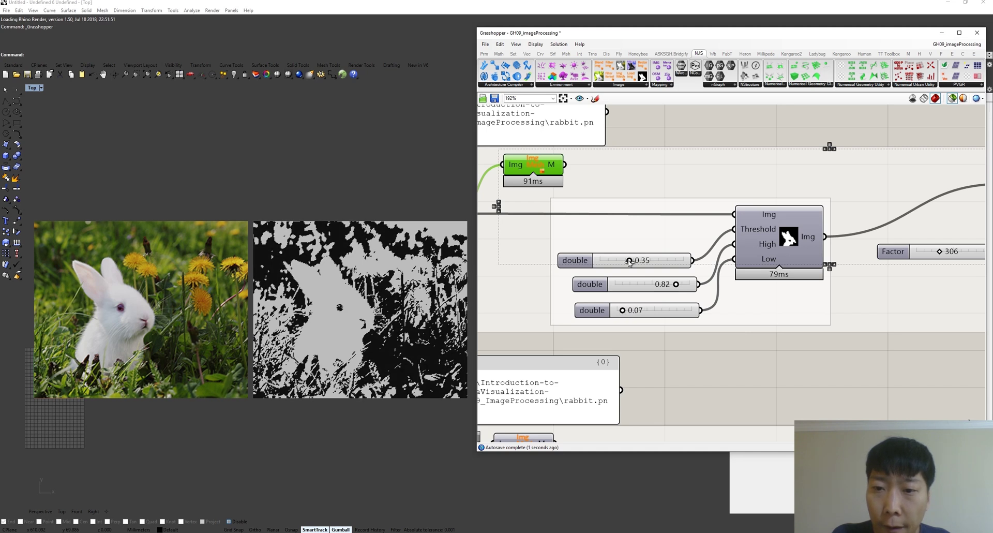
mouse_move(629, 261)
mouse_down()
mouse_move(611, 263)
mouse_move(630, 262)
mouse_up()
scroll(732, 274, down, 5)
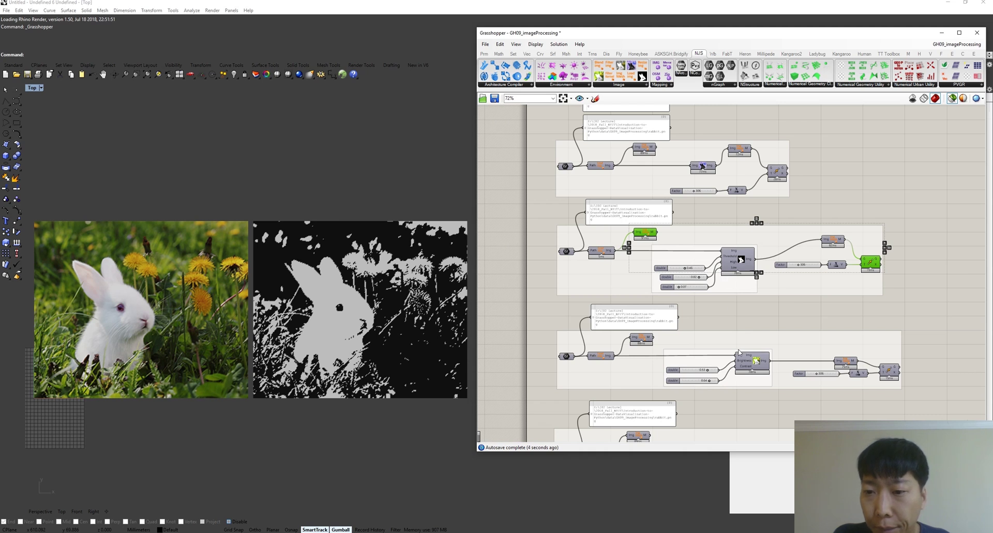
right_drag(739, 352, 737, 218)
Step: Preview the original and adjusted rabbit with Brightness 0.43 and Contrast 0.22, then clear previews
scroll(737, 252, up, 2)
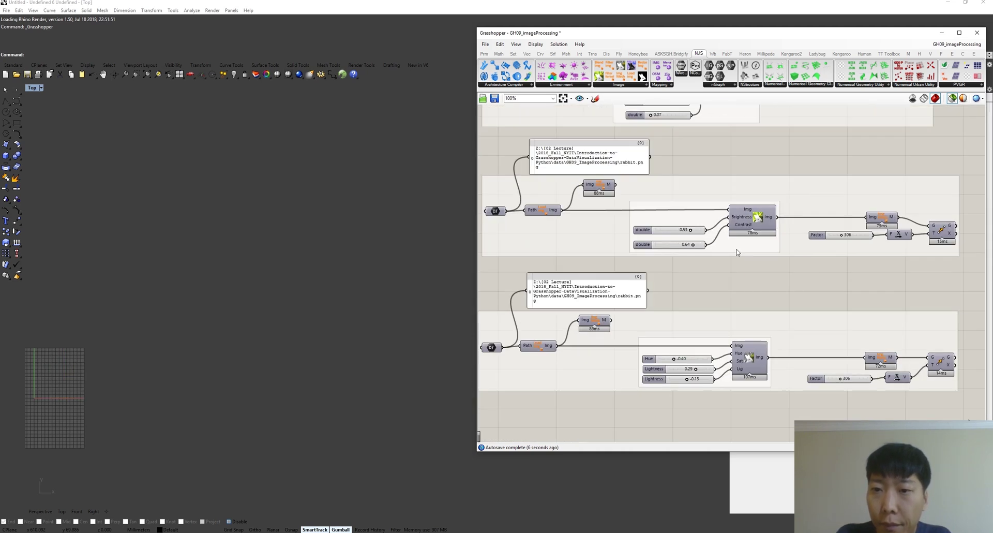
click(593, 197)
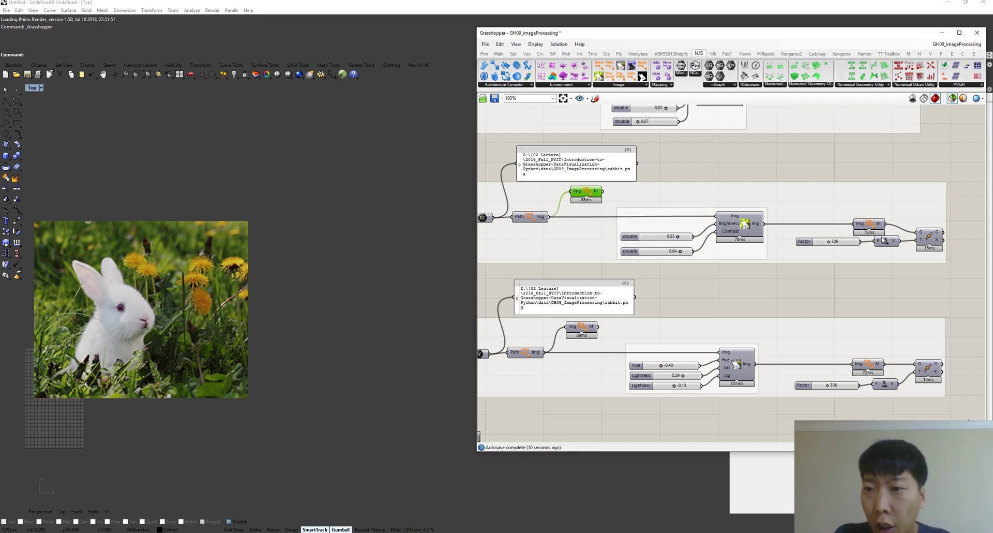
click(929, 238)
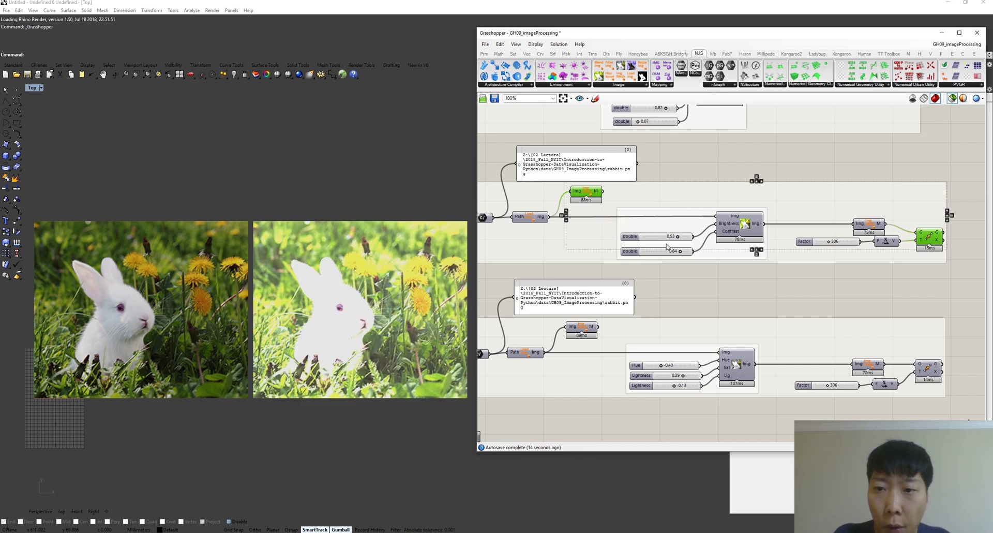
scroll(672, 245, up, 2)
drag(680, 235, 669, 261)
click(739, 287)
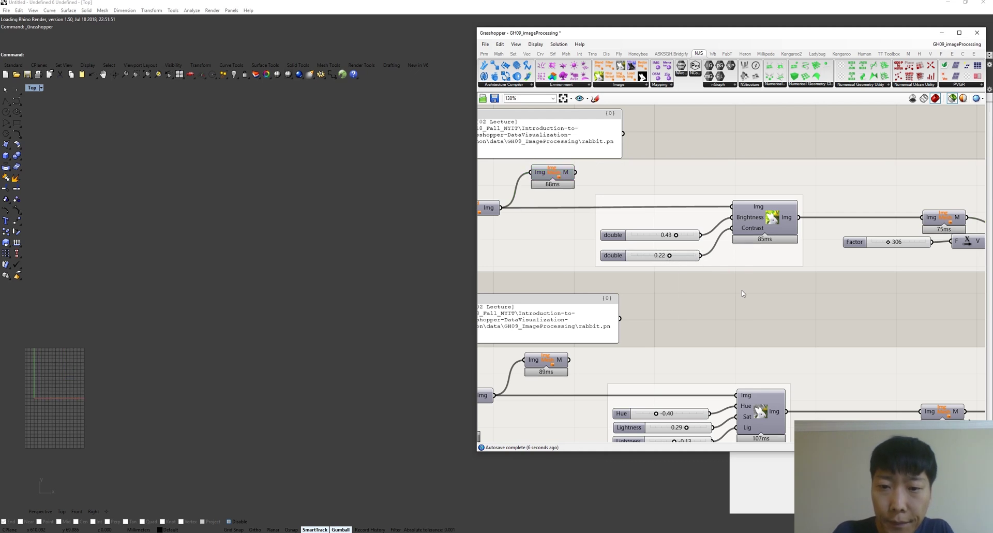
right_drag(757, 341, 755, 171)
Step: Preview original and adjusted rabbit with Hue 0.50 and both Lightness inputs at 1.00
scroll(776, 193, down, 2)
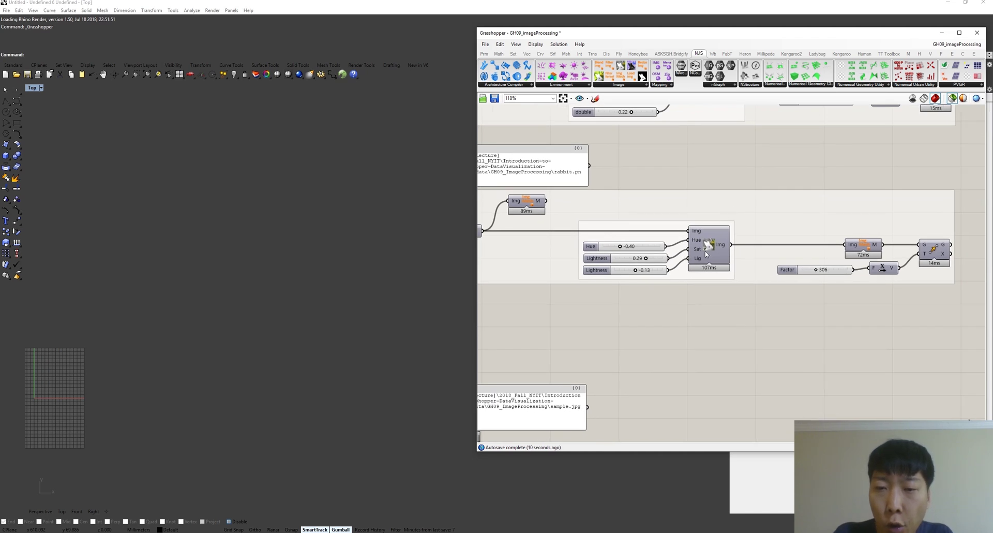
click(532, 206)
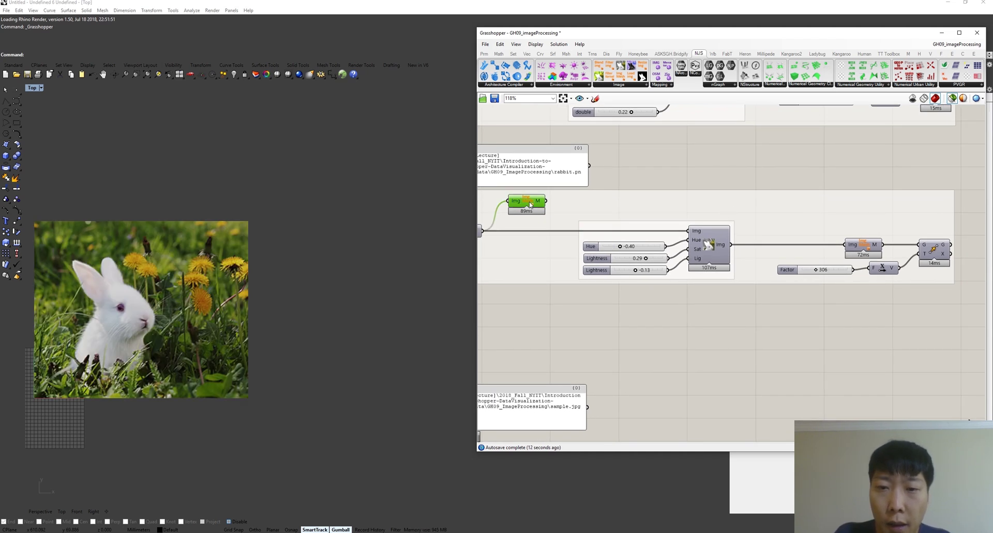
click(931, 252)
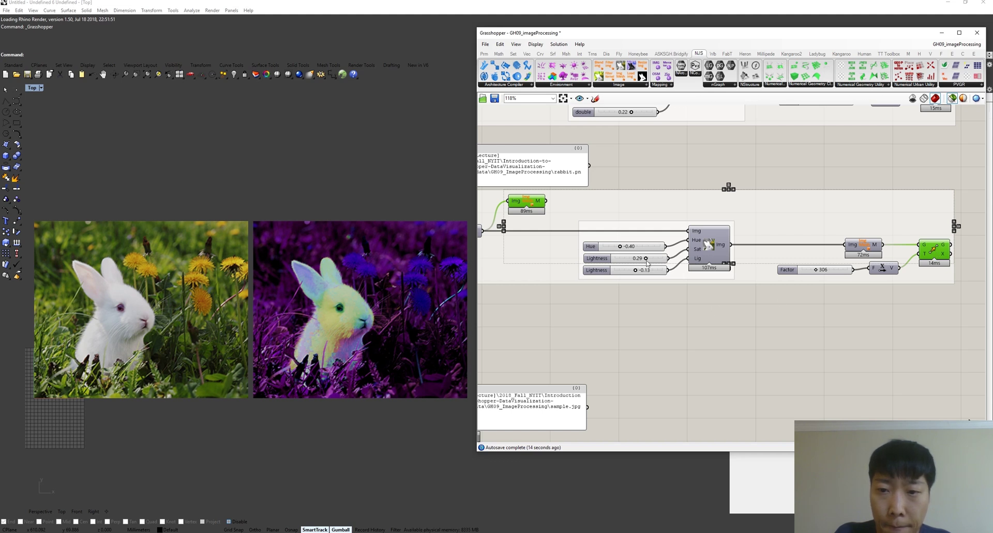
drag(622, 249, 666, 273)
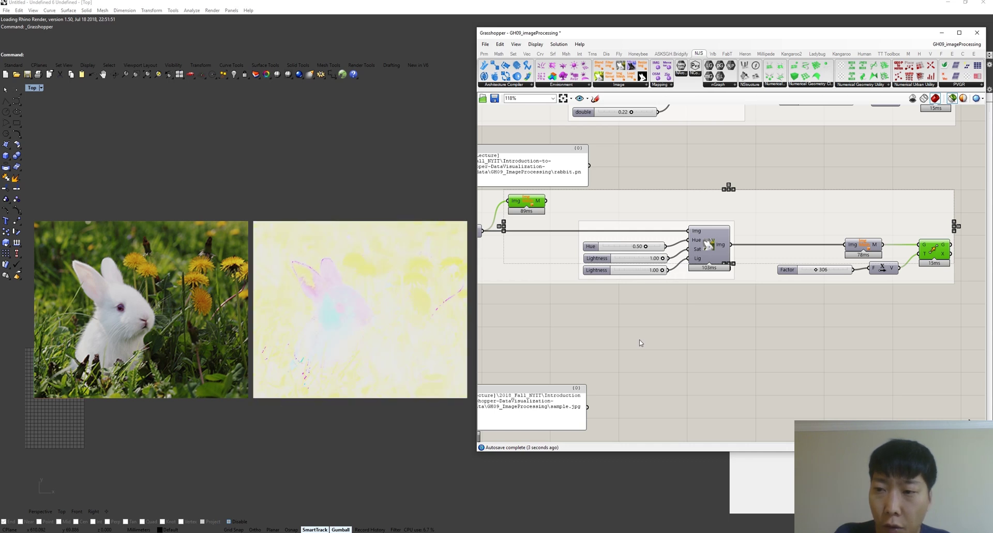
Step: Clear the previews and show the convolution filter's result image in Rhino
right_drag(640, 344, 650, 299)
scroll(650, 298, down, 3)
right_drag(672, 262, 632, 234)
scroll(632, 235, up, 3)
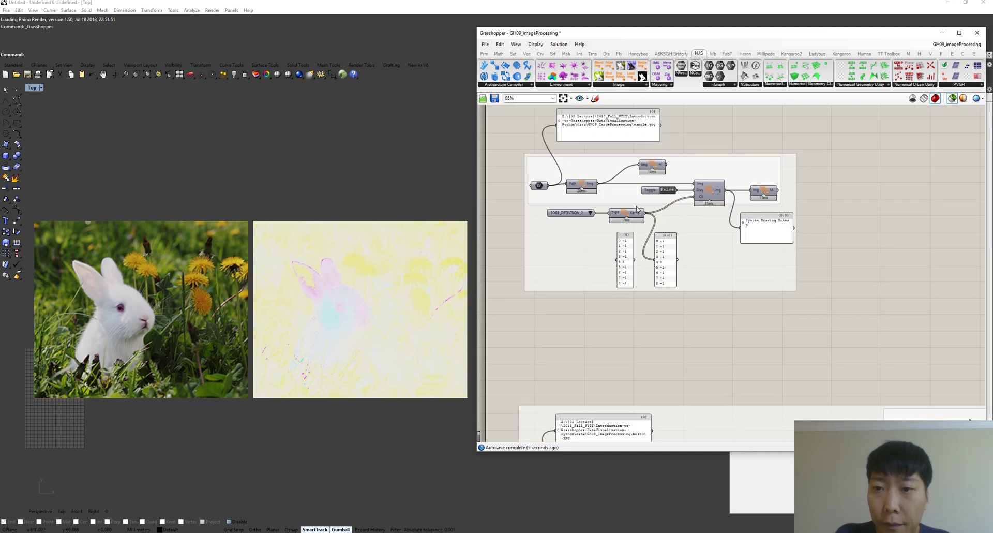
click(774, 171)
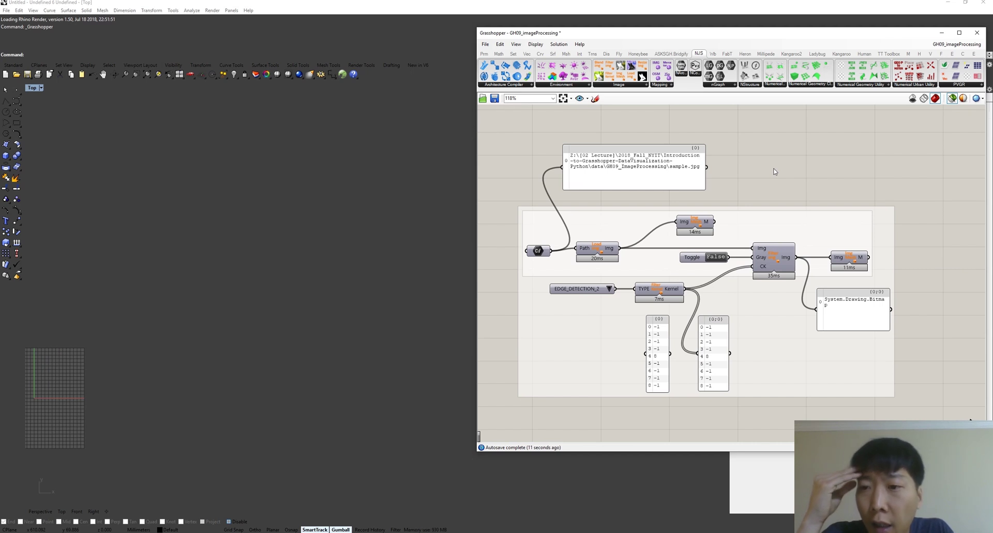
click(694, 225)
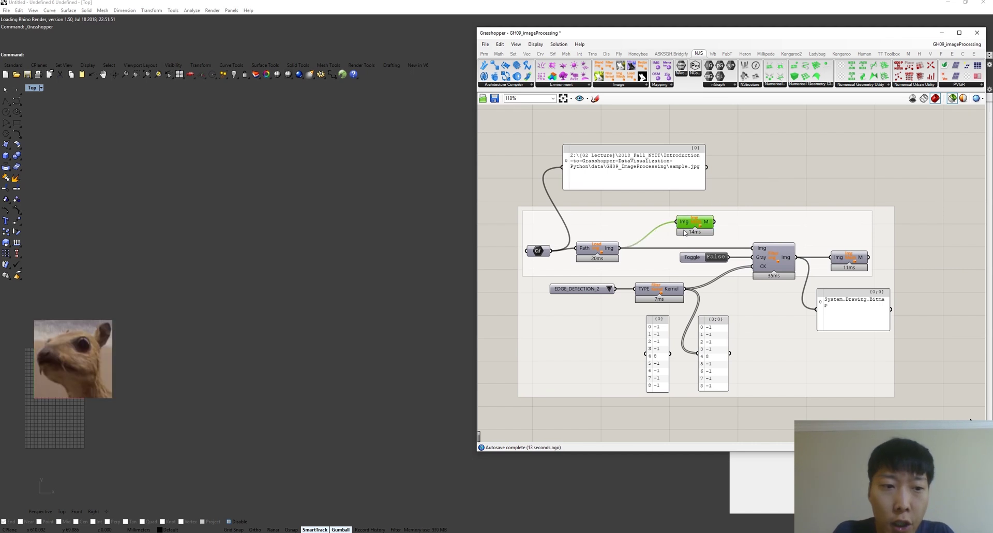
scroll(233, 288, up, 2)
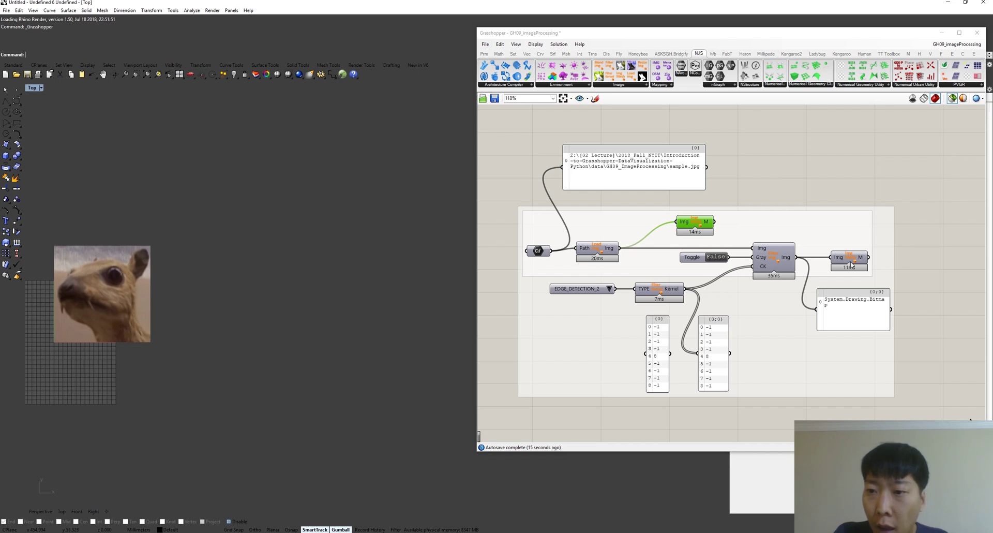
click(876, 235)
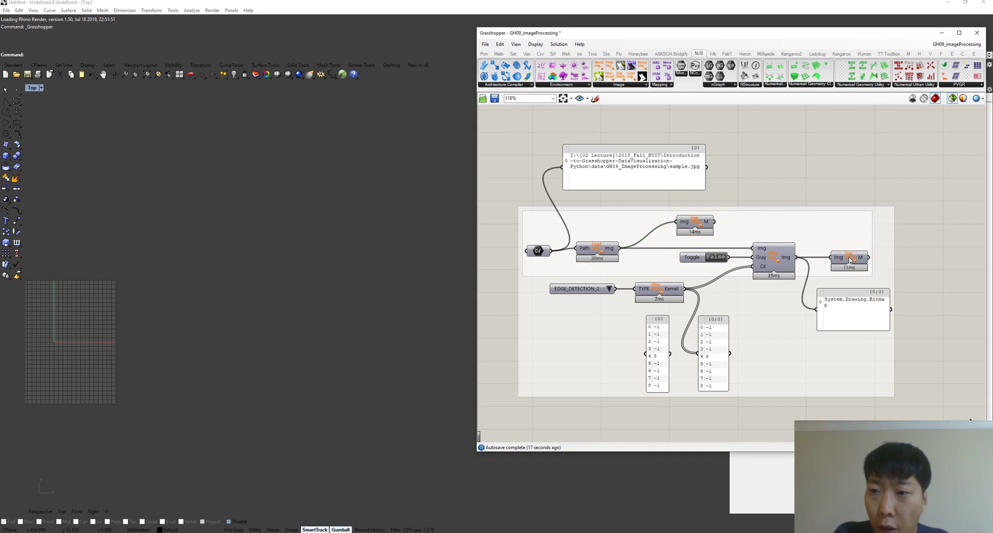
click(849, 262)
scroll(31, 311, up, 4)
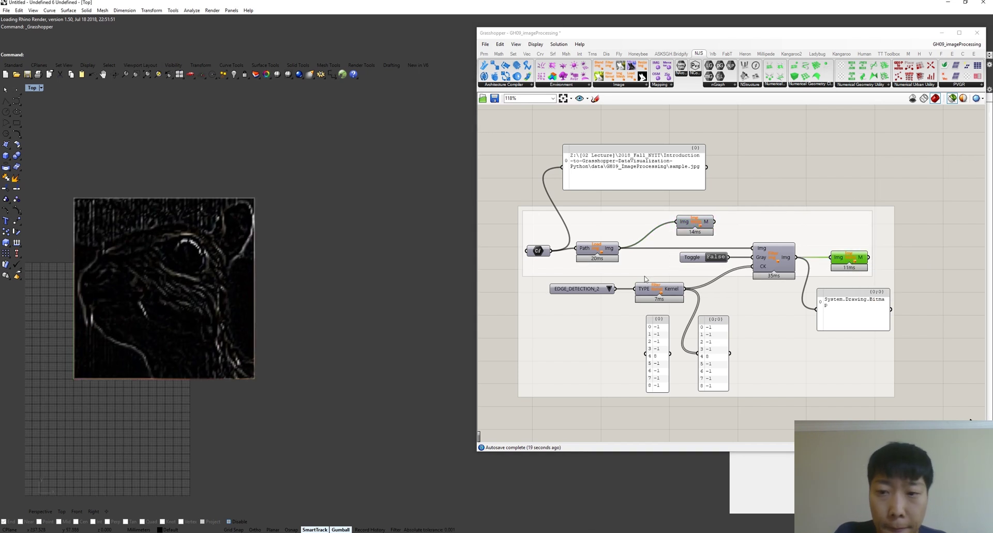
Step: Try the NORMAL, GAUSSIAN_BLUR_1 and BOX_BLUR kernels, then wire the -1 panel into CK
click(610, 289)
click(634, 294)
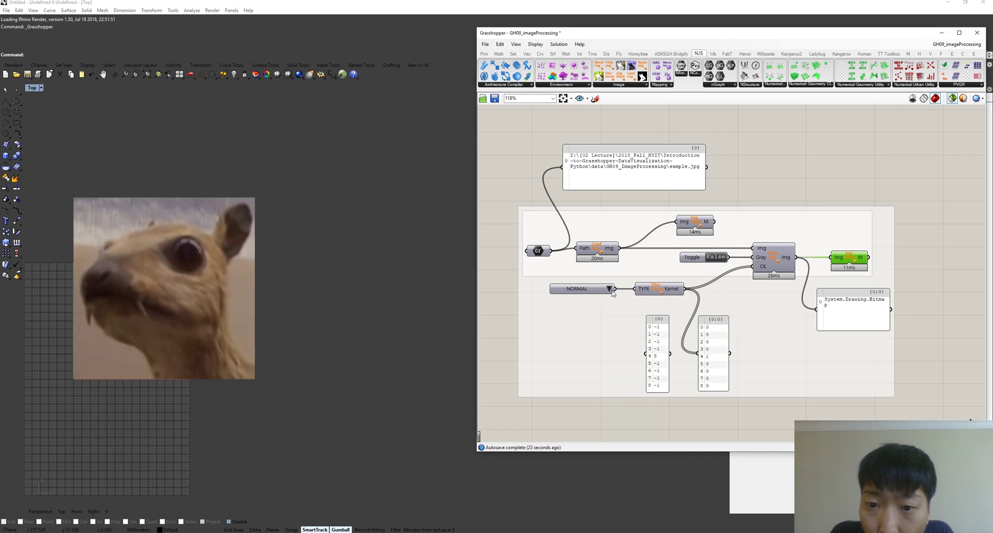
click(610, 289)
click(641, 303)
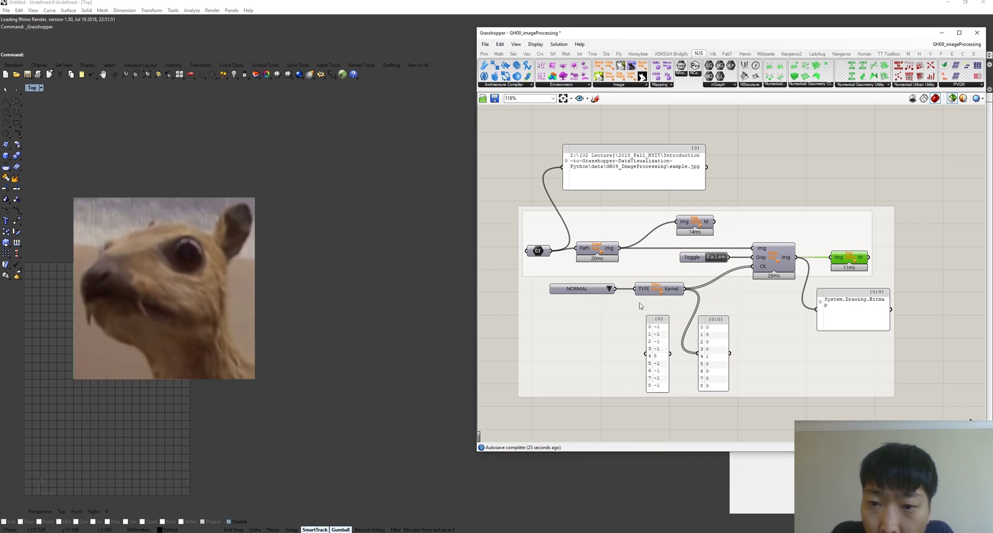
click(609, 289)
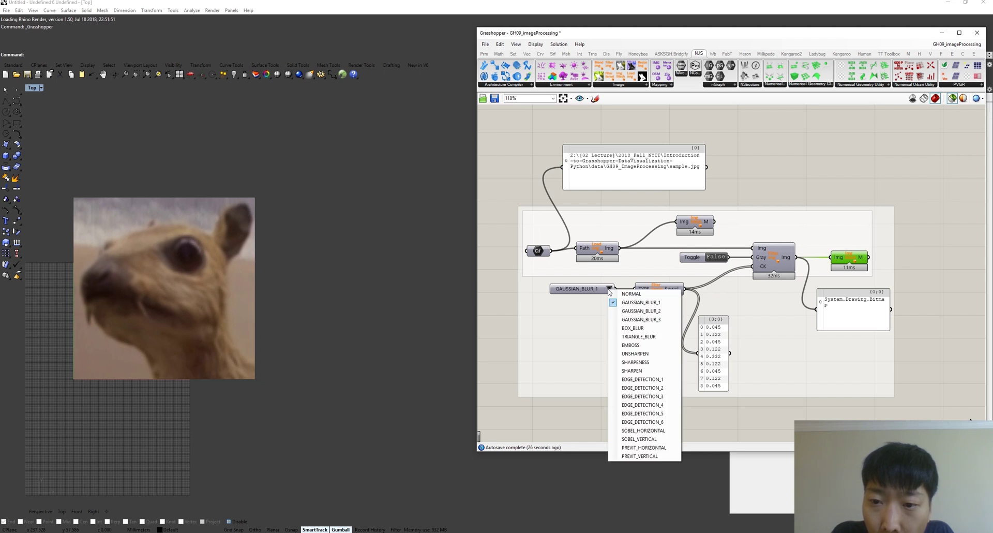
click(641, 328)
drag(655, 354, 752, 266)
click(850, 258)
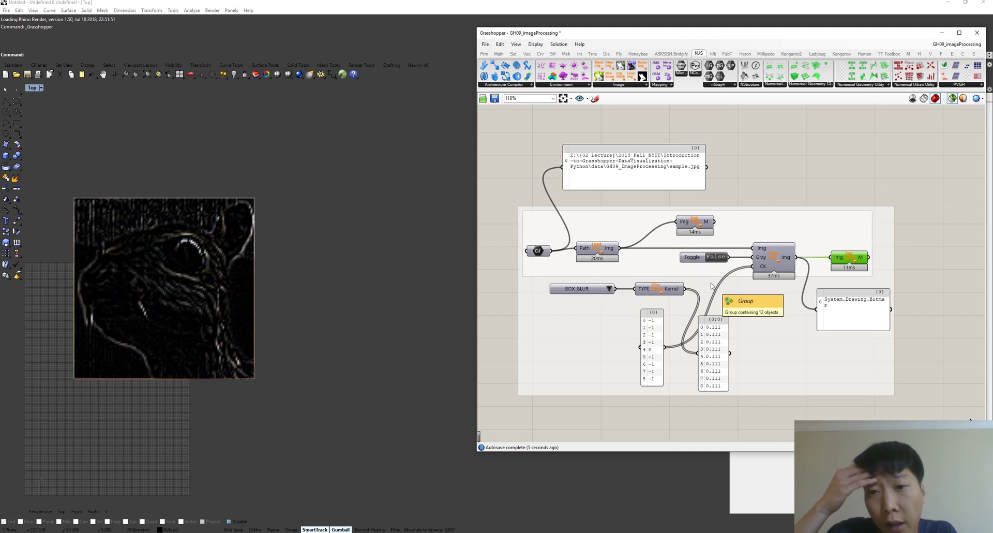
Step: Switch the filter to EDGE_DETECTION_1 and reconnect the Kernel output to CK
click(609, 289)
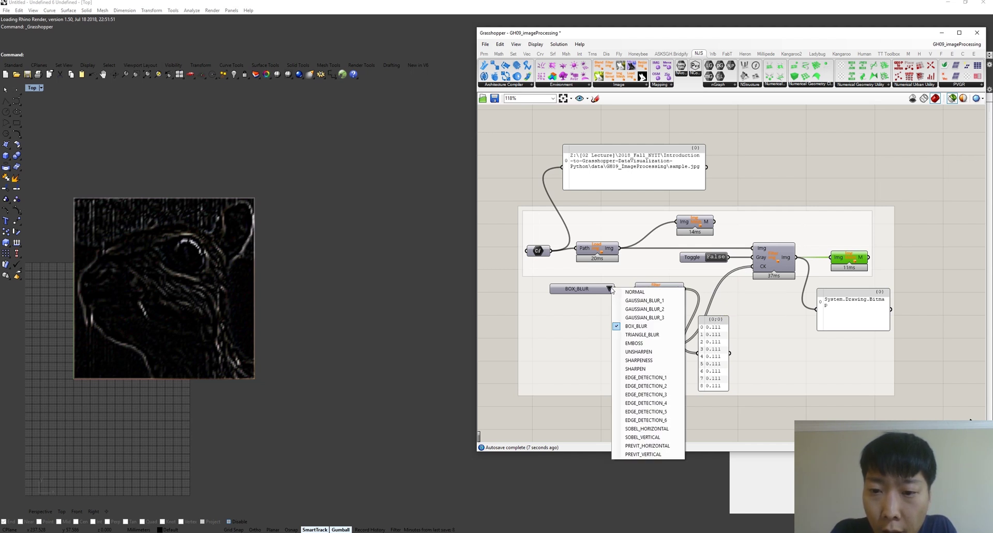
key(Up)
key(Return)
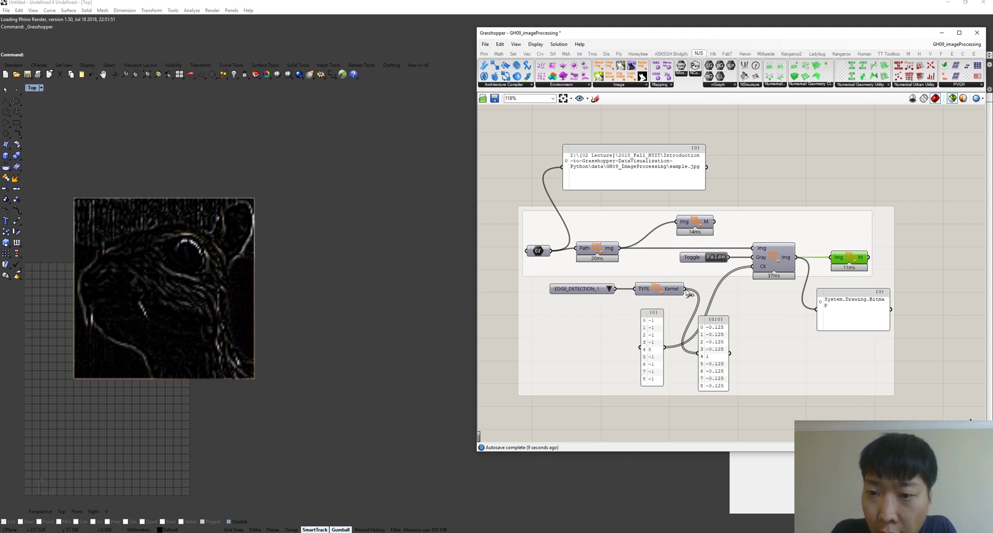
drag(687, 292, 752, 266)
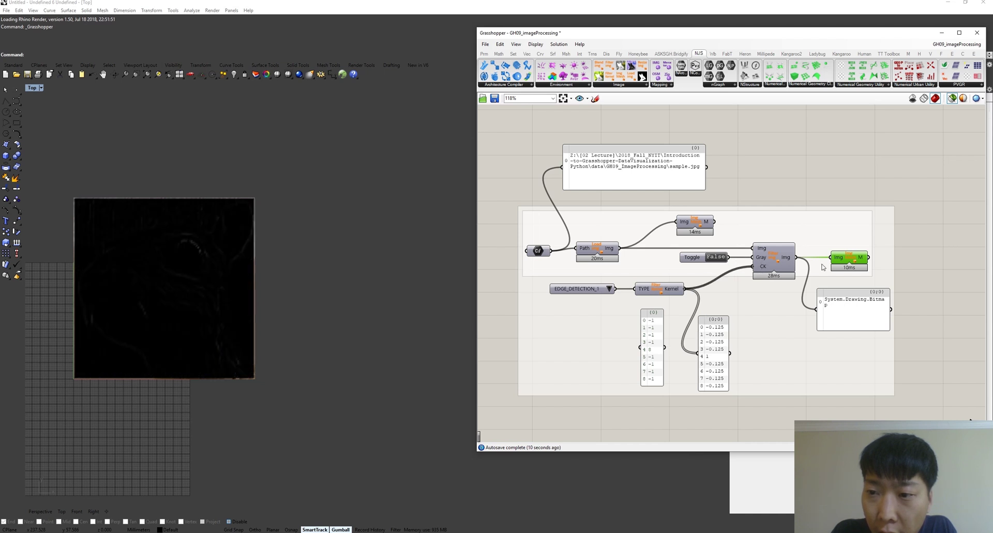
Step: Try SOBEL_HORIZONTAL and EMBOSS kernels, finishing on SHARPEN
click(610, 288)
click(656, 431)
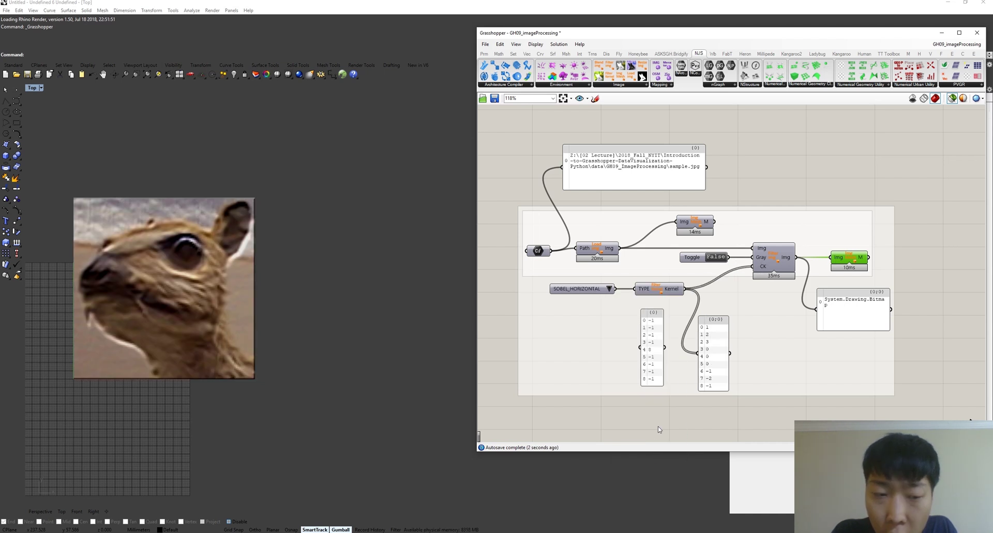
click(610, 289)
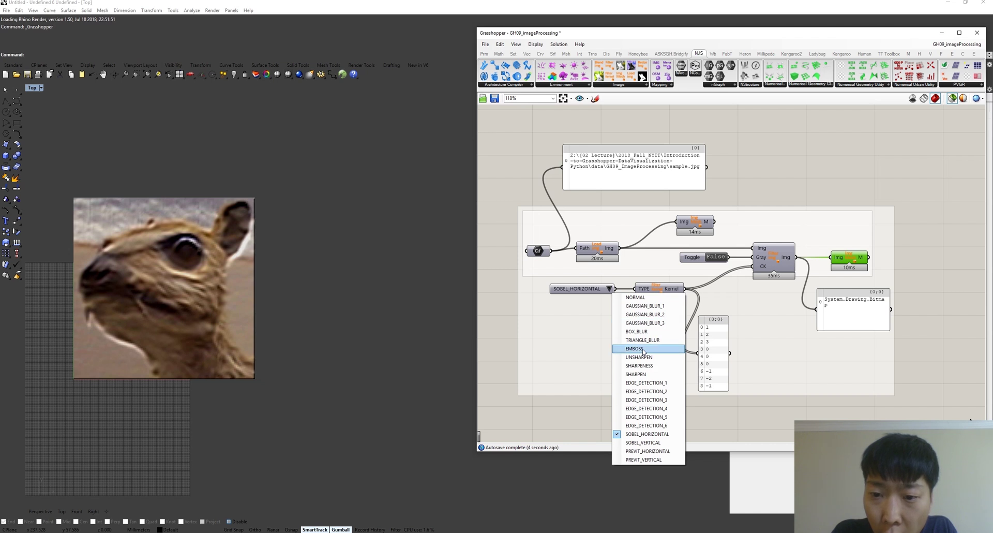
click(642, 345)
click(609, 289)
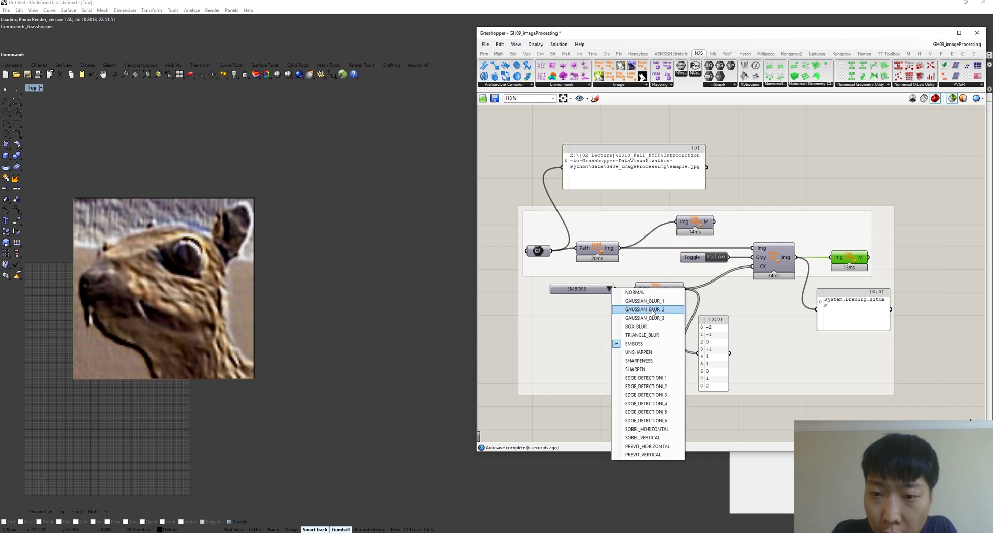
click(654, 369)
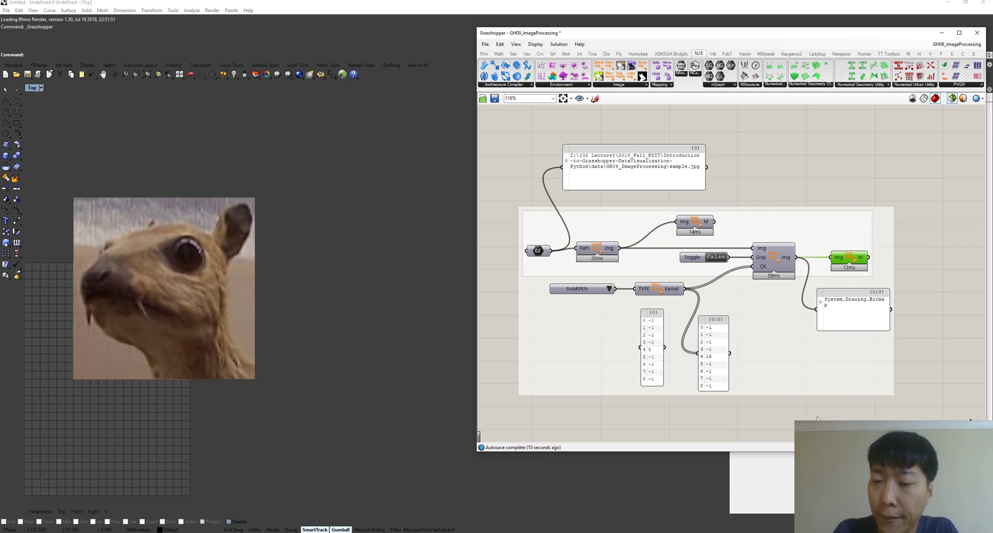
Step: Move to the Gaussian-blur group and preview its blurred satellite river image in Rhino
scroll(762, 184, down, 5)
right_drag(794, 286, 677, 252)
scroll(663, 179, up, 2)
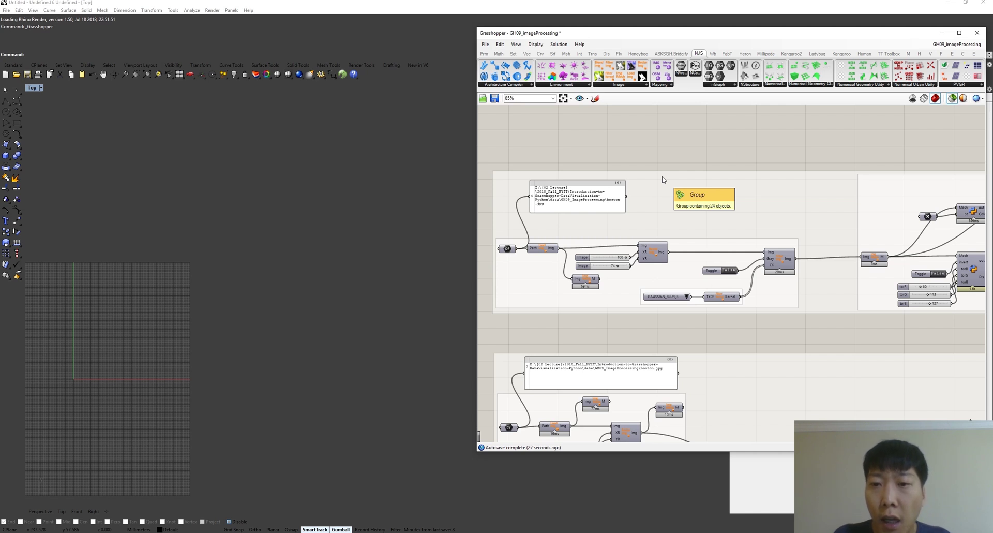
click(653, 258)
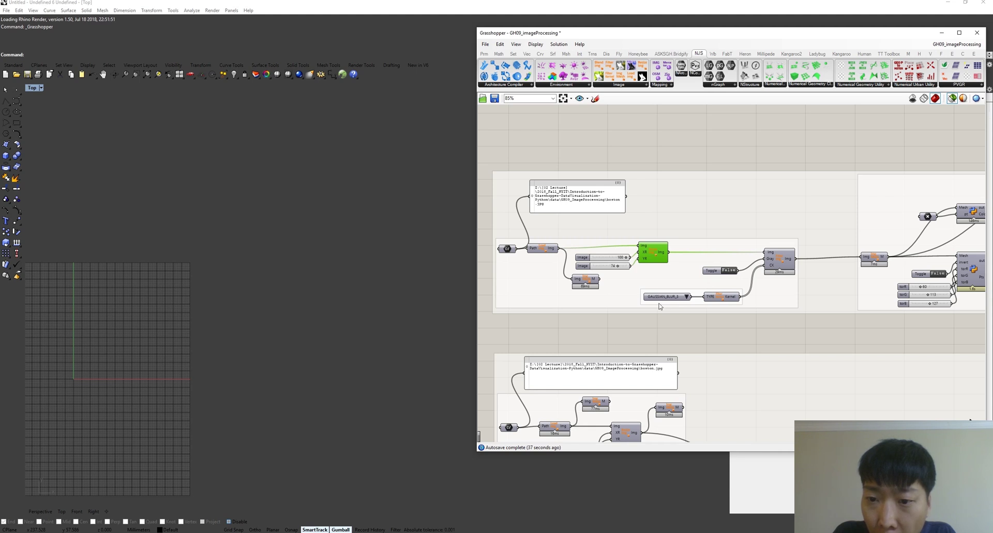
click(873, 257)
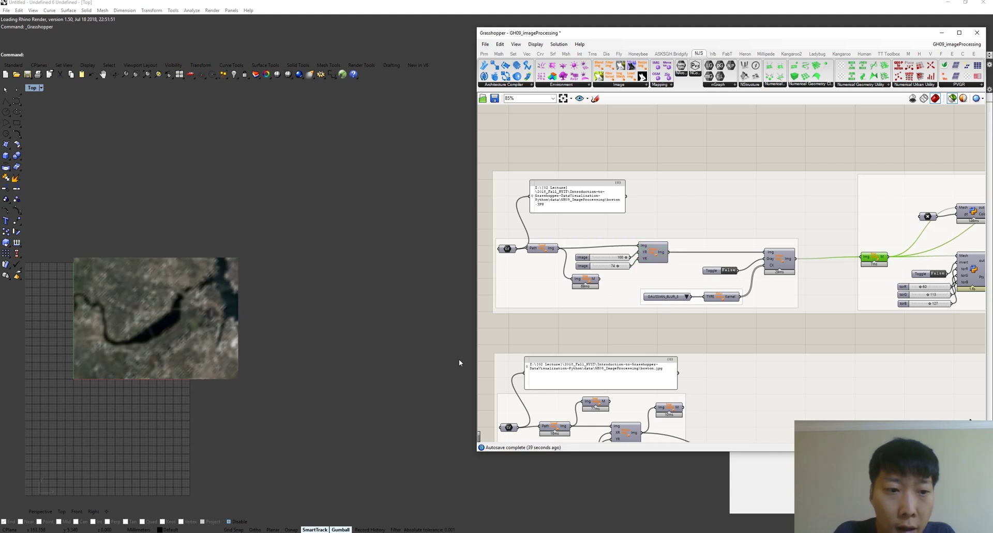
Step: Pan the canvas toward the right-hand colour-sampling group
scroll(215, 303, up, 5)
scroll(236, 306, down, 2)
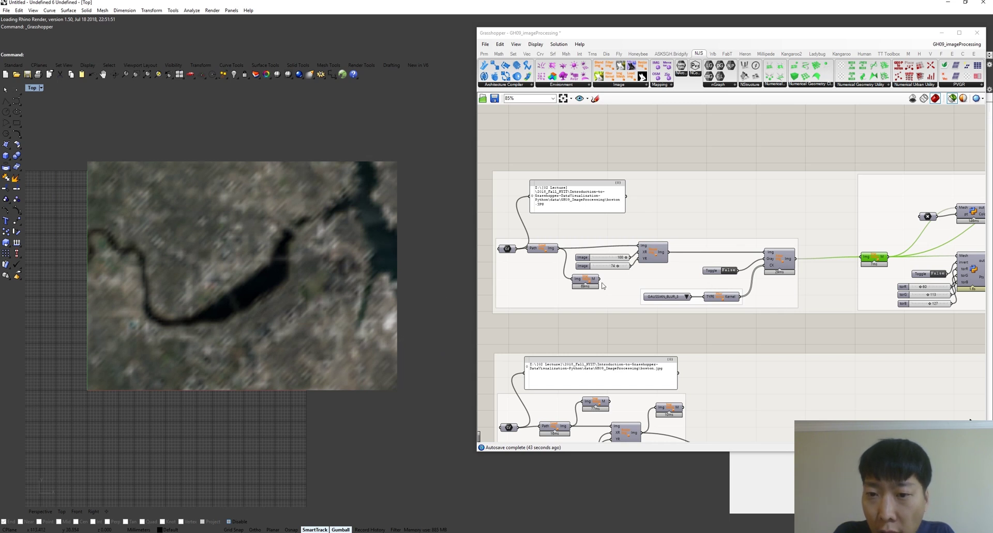
right_drag(728, 274, 678, 280)
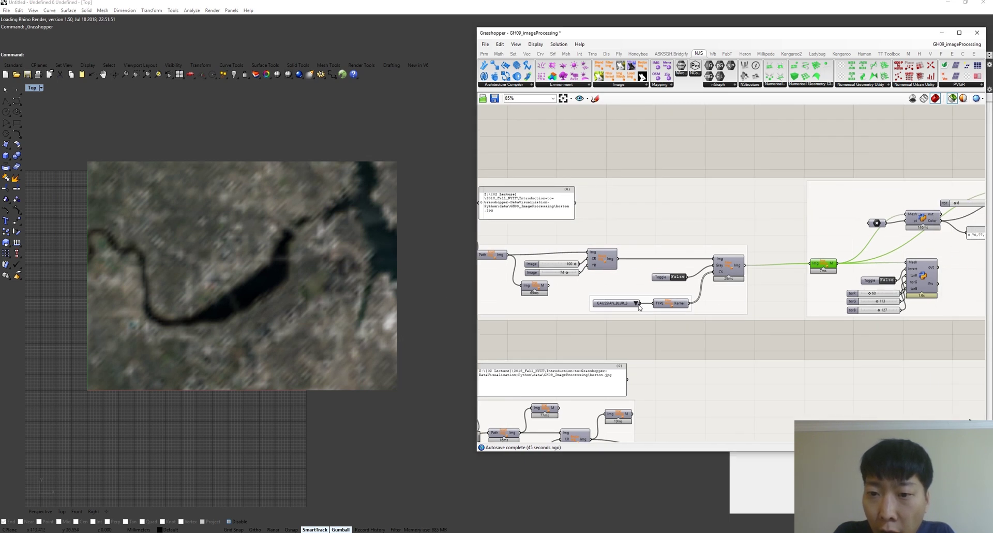
Step: Overlay green points matching colour 70,77,47 at tolerance 6 on the blurred river image
right_drag(761, 282, 605, 288)
scroll(673, 279, up, 2)
right_drag(791, 276, 709, 290)
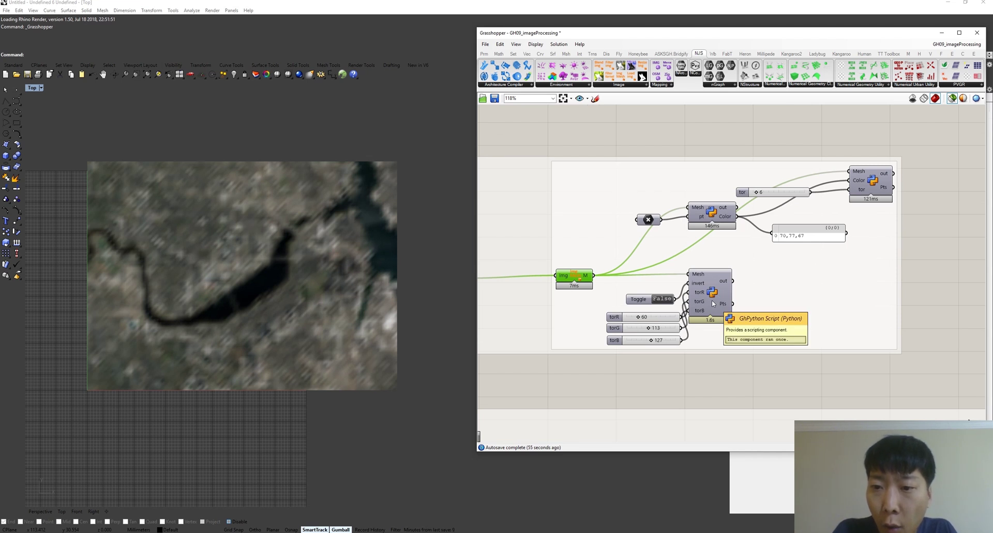
shift+click(649, 220)
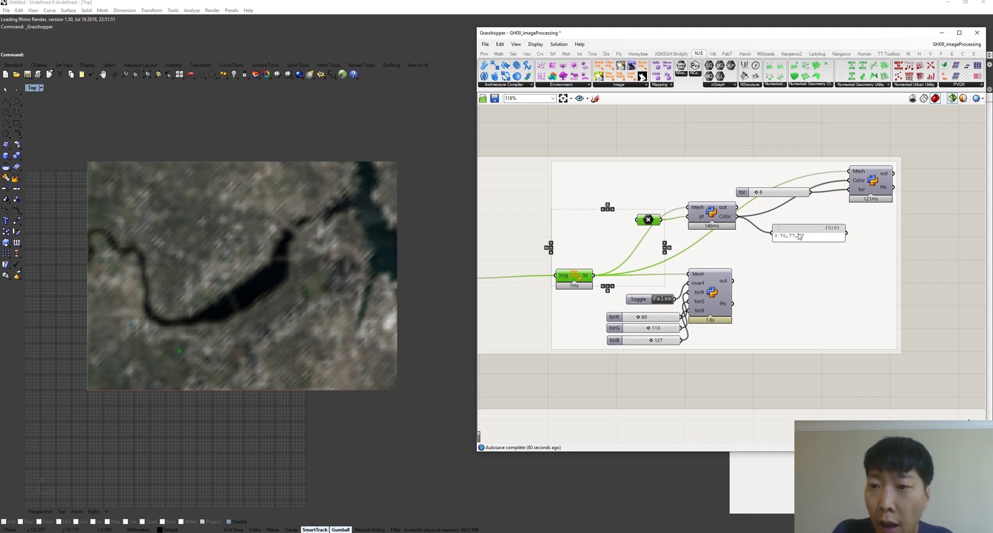
shift+click(874, 185)
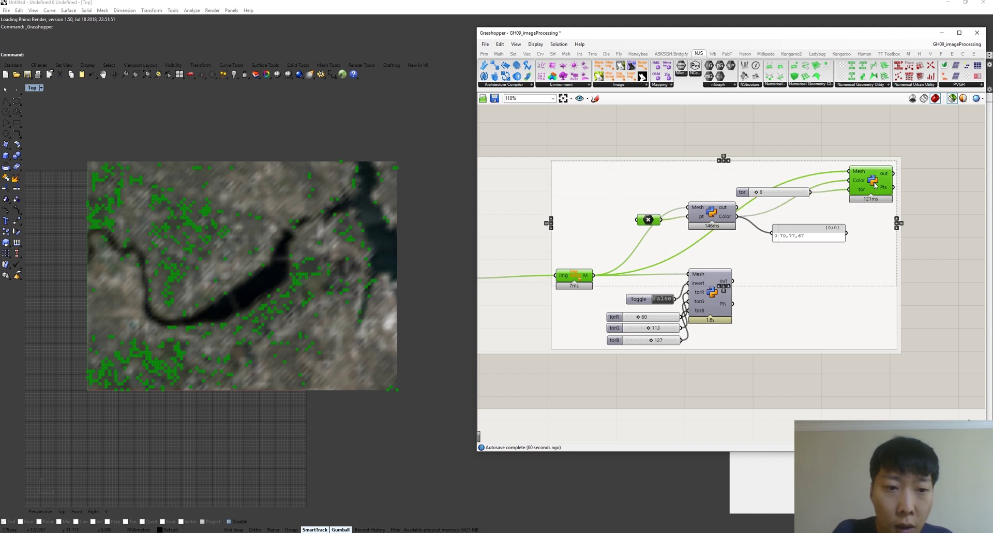
Step: Show the tolerance points over the image with torR 88, torG 78 and torB 50
click(717, 306)
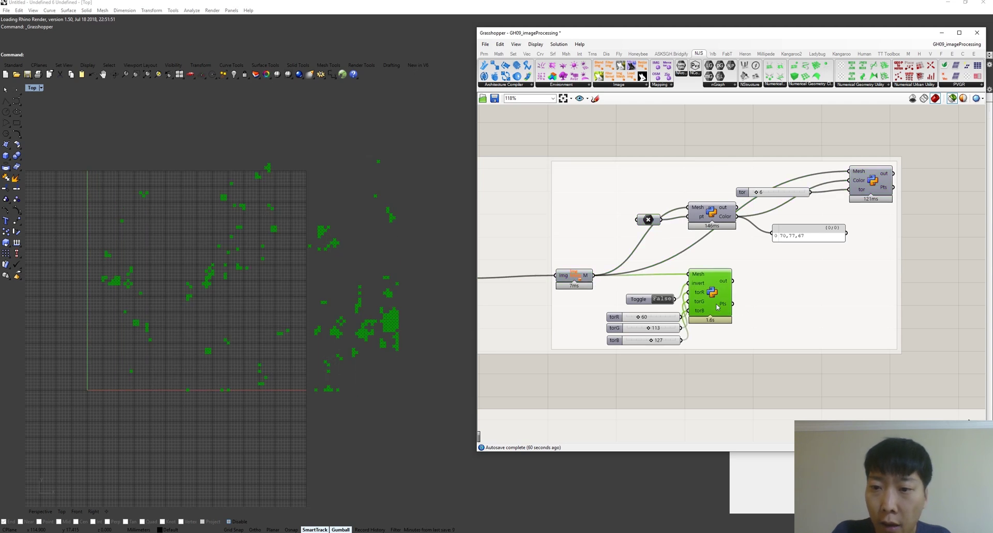
shift+click(578, 278)
scroll(646, 314, up, 3)
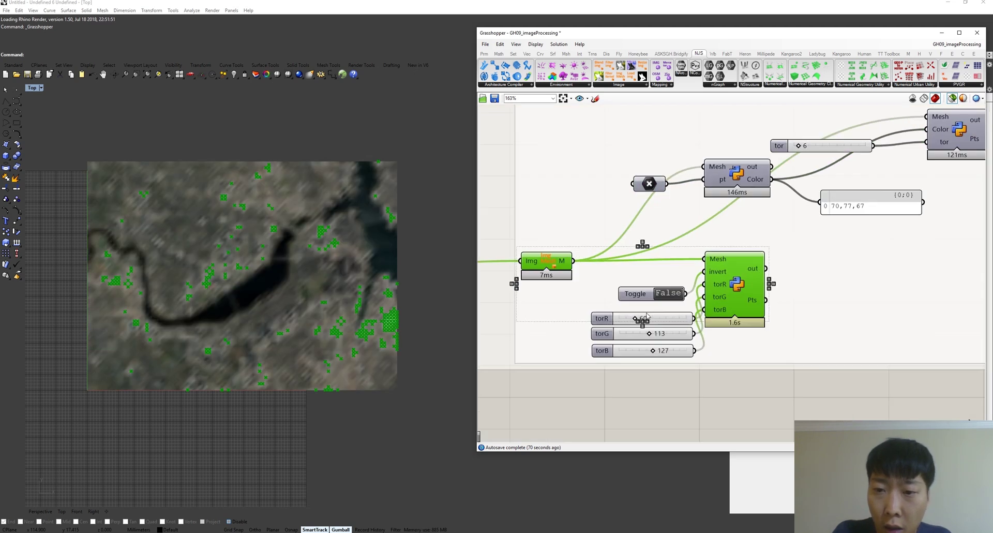
drag(634, 320, 629, 359)
drag(656, 319, 641, 322)
scroll(707, 245, down, 5)
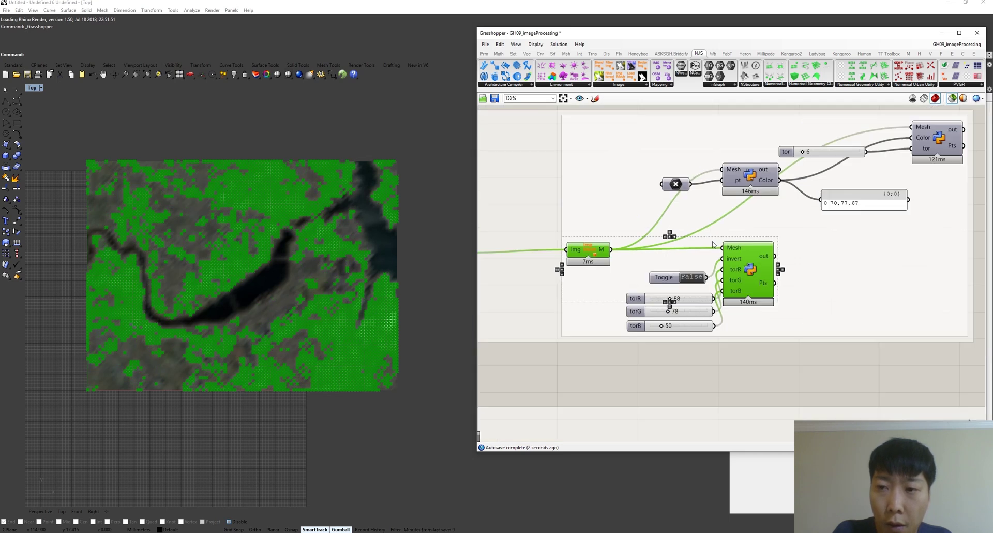
click(801, 337)
click(736, 258)
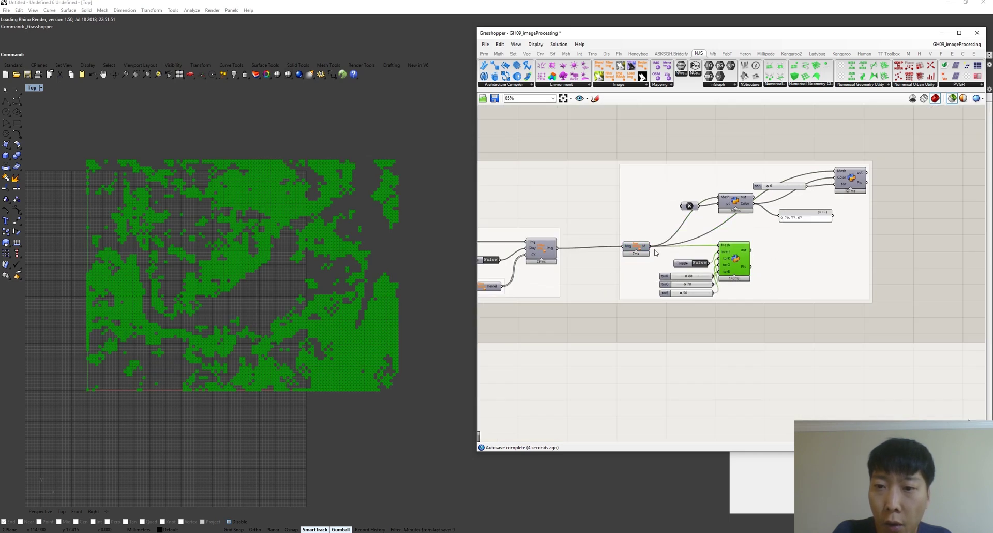
Step: Zoom out and pan the canvas to the image blending group
scroll(643, 306, down, 4)
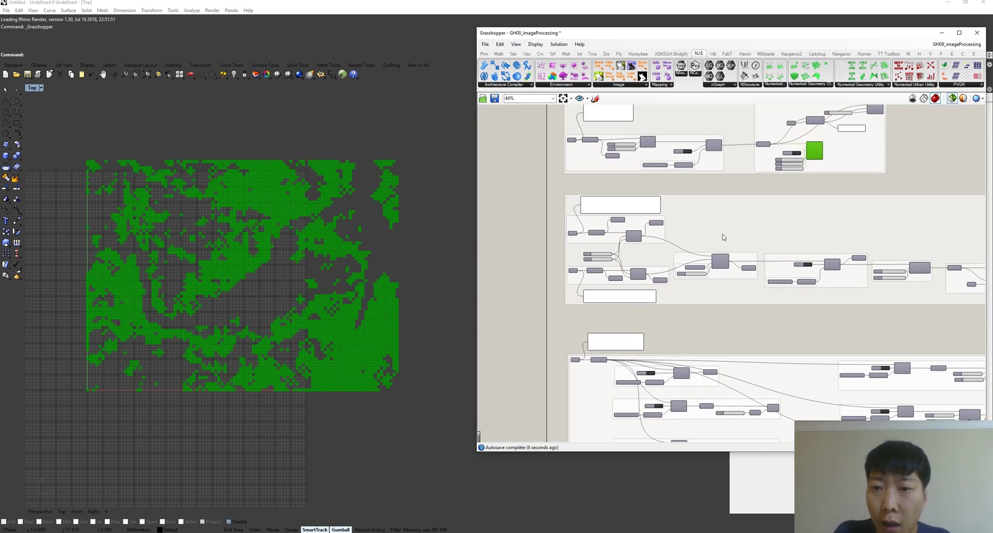
scroll(715, 260, up, 3)
right_drag(673, 333, 701, 360)
scroll(701, 360, up, 1)
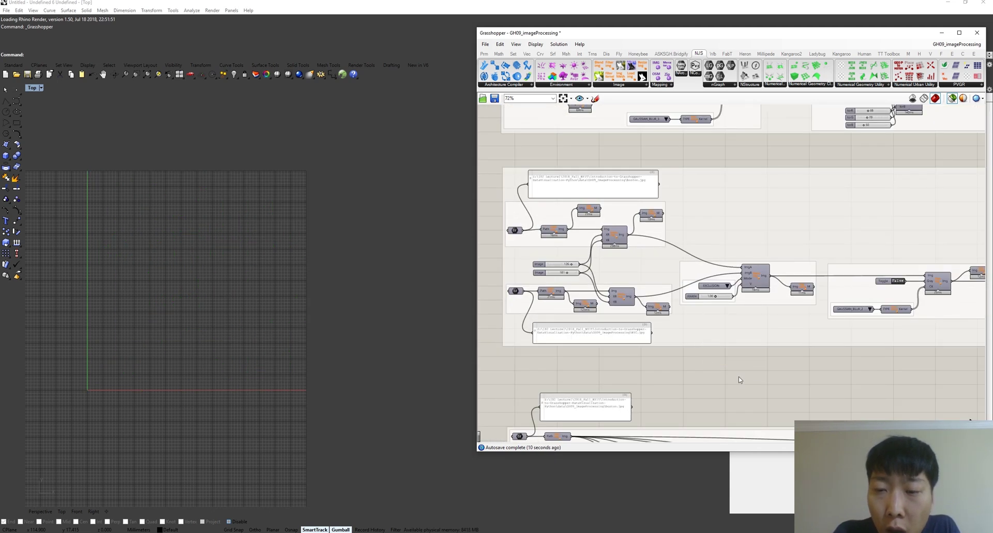
Step: Preview the first satellite image, the NYC image, then only their blended result
click(656, 214)
scroll(331, 226, down, 3)
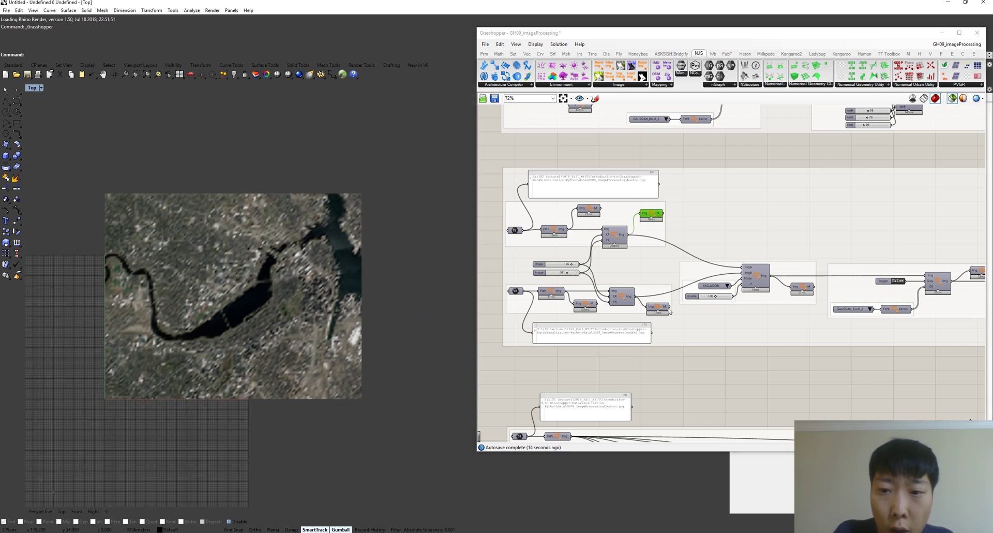
shift+click(660, 307)
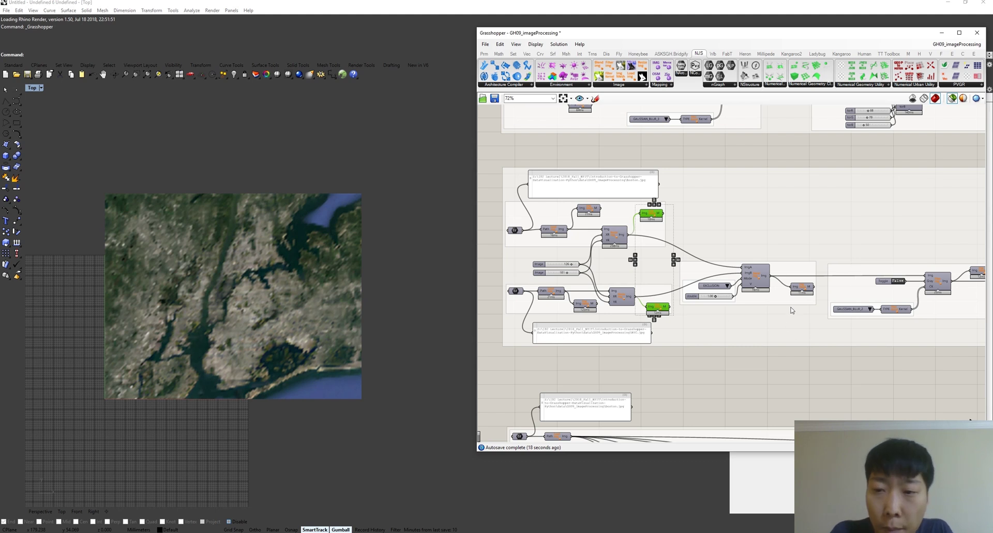
scroll(762, 295, up, 3)
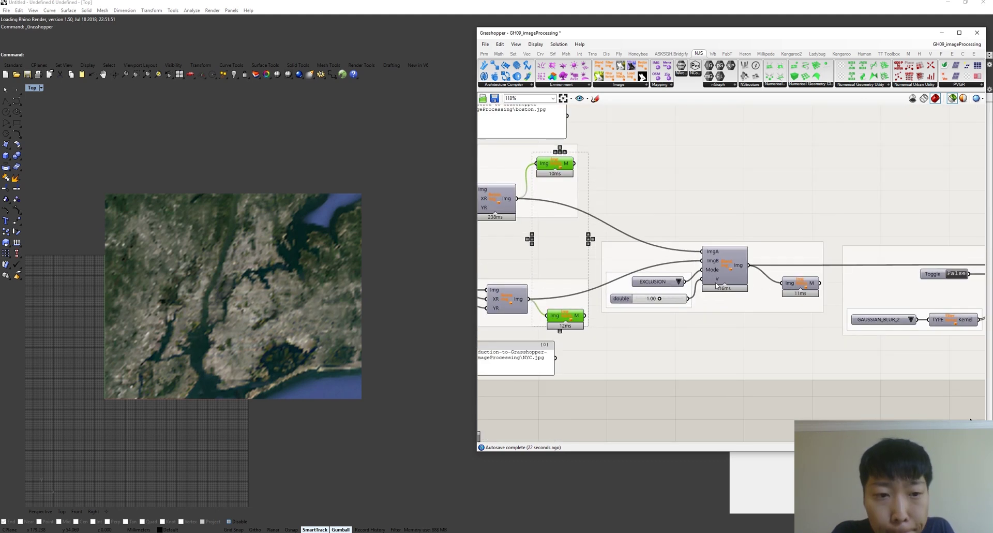
click(801, 284)
right_drag(901, 283, 645, 288)
scroll(783, 306, up, 1)
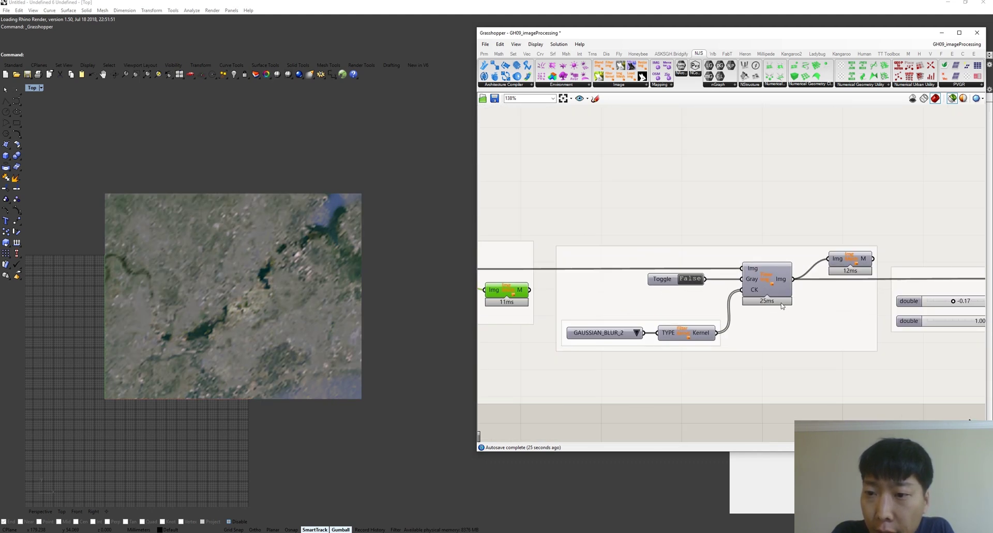
Step: Switch the image filter to EMBOSS and preview the brightness-adjusted result as a mesh
click(635, 332)
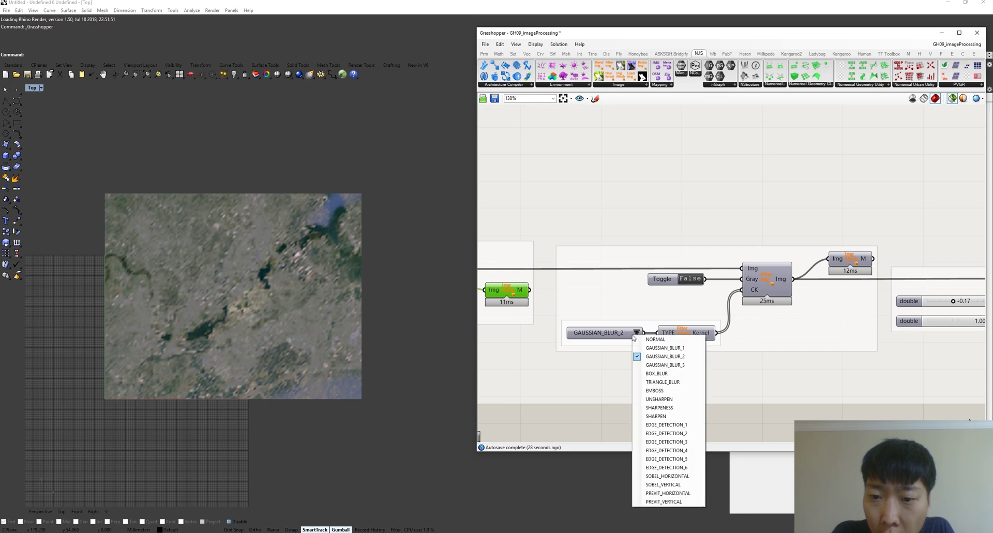
click(665, 390)
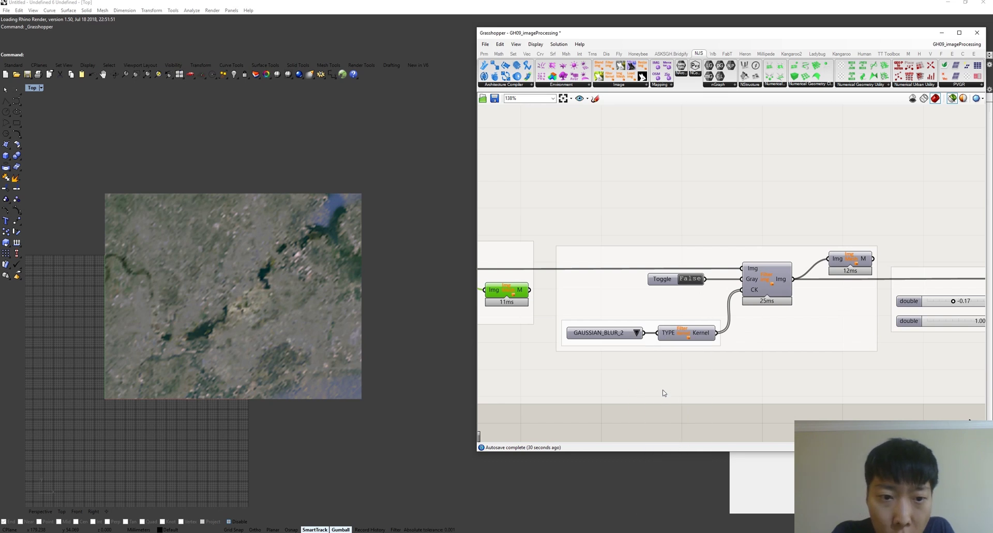
click(850, 261)
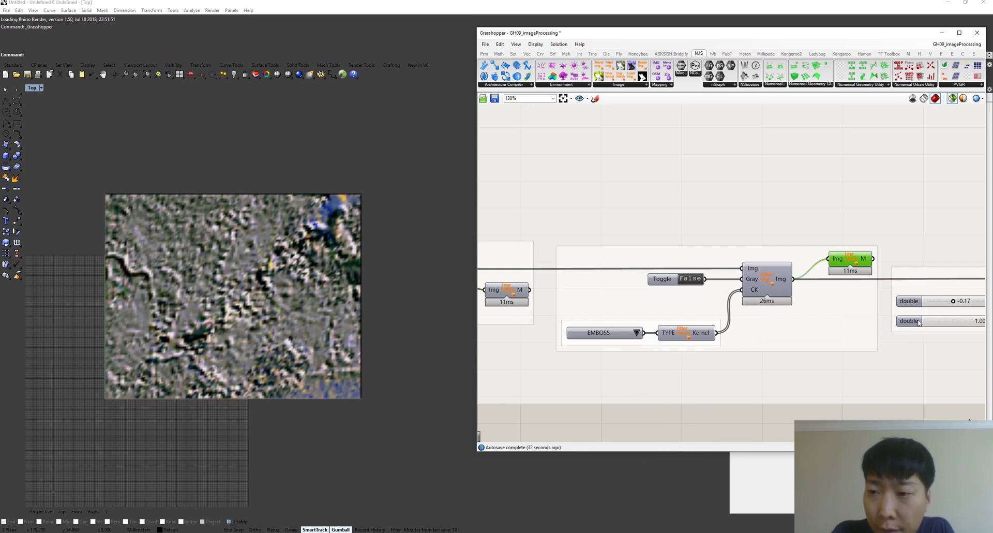
right_drag(920, 323, 740, 309)
right_drag(795, 333, 768, 328)
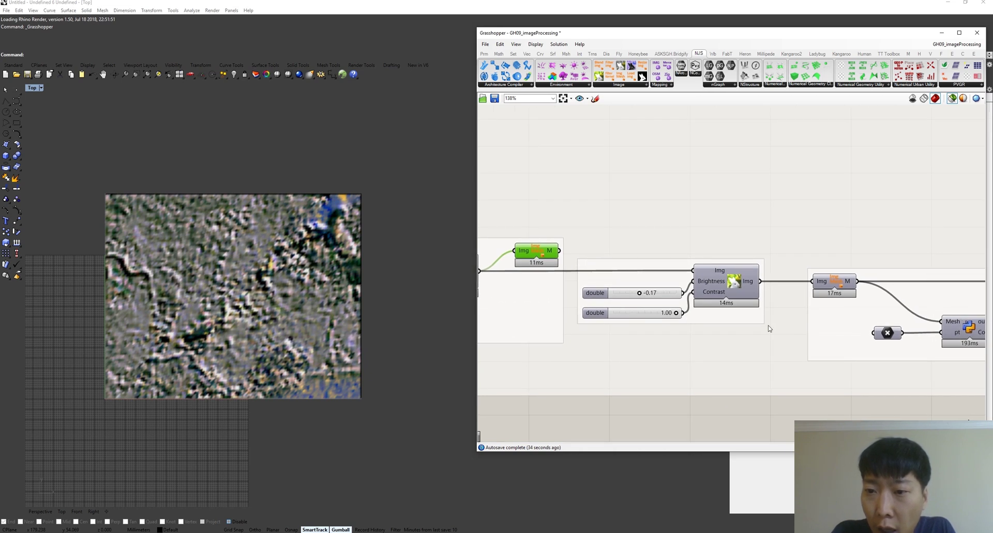
click(836, 286)
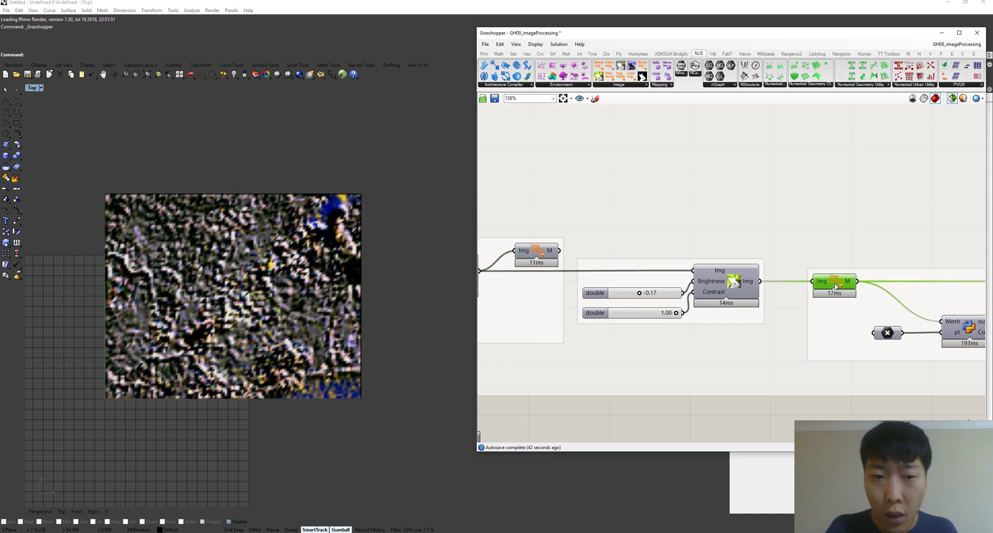
Step: Preview the green colour-sampled mesh using tolerance 26 against colour 0,0,0
right_drag(898, 328, 666, 325)
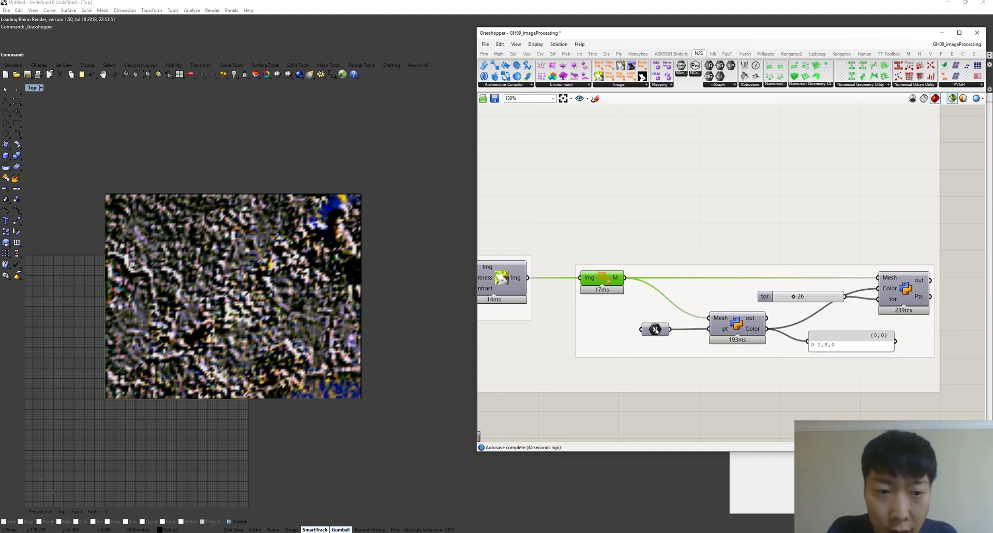
shift+click(655, 329)
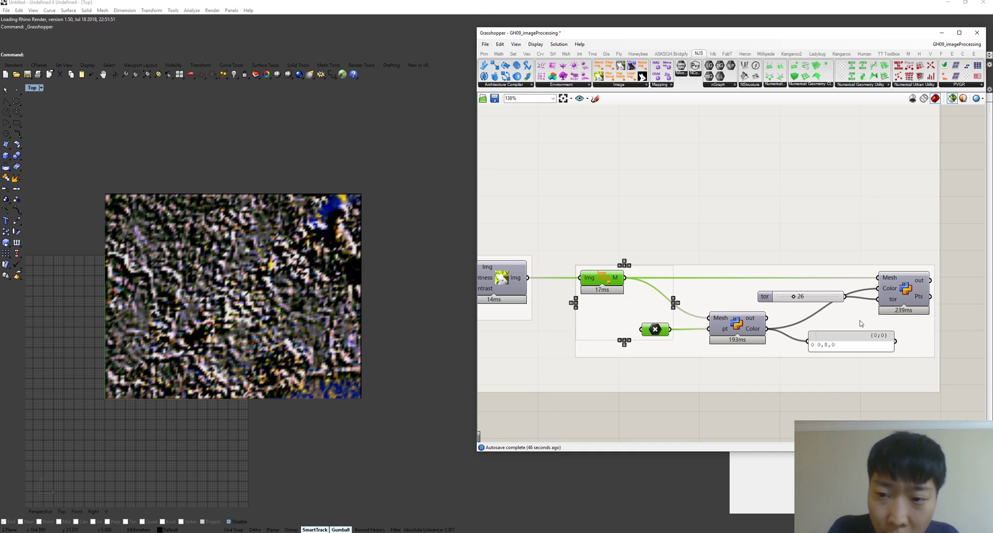
click(907, 298)
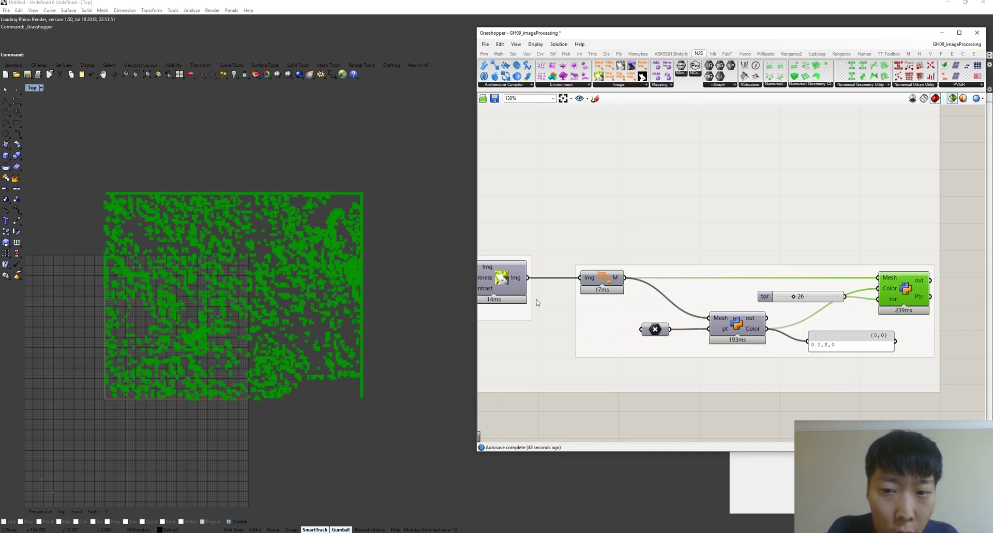
shift+click(726, 324)
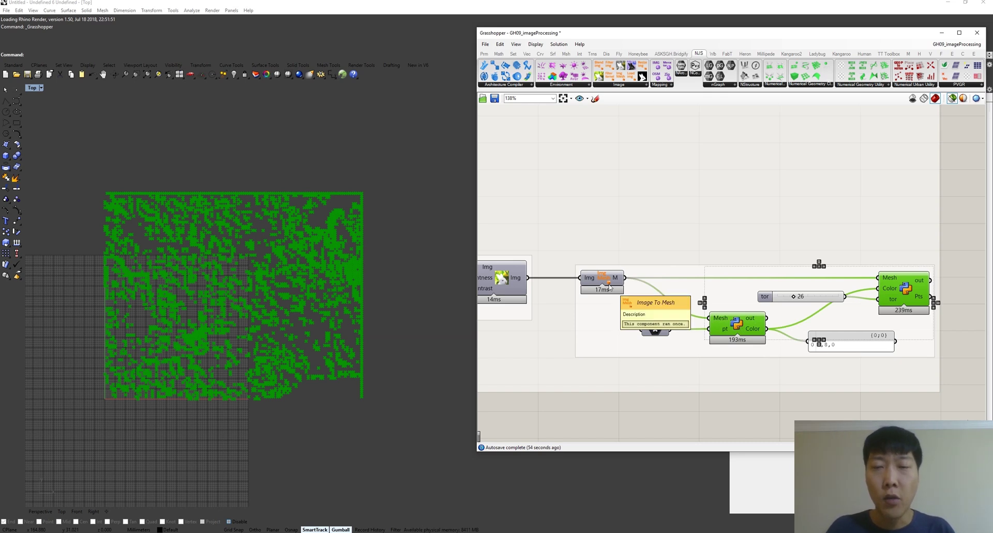
Step: Clear the mesh preview and show the original NORMAL aerial image in Rhino
click(612, 364)
right_drag(629, 411, 717, 256)
scroll(718, 255, down, 5)
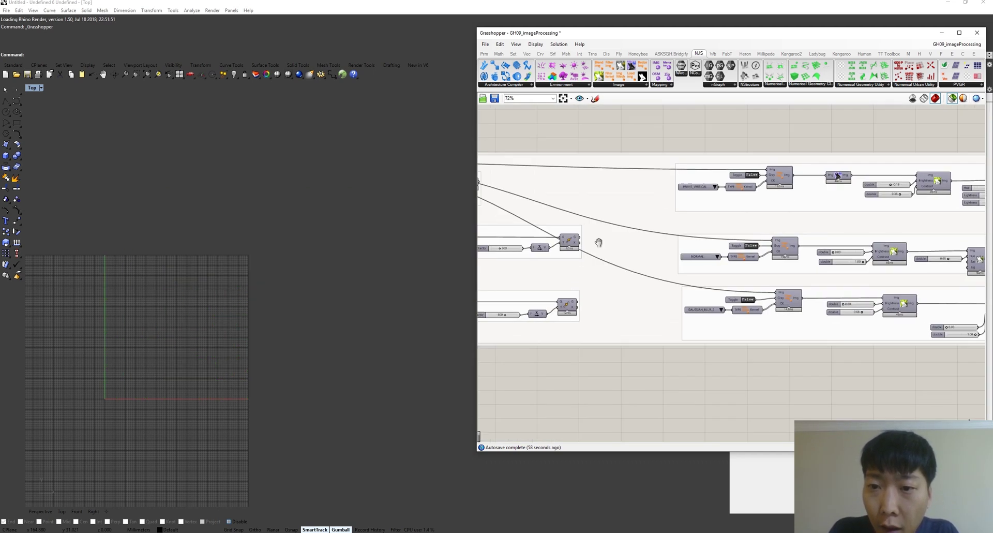
right_drag(758, 228, 665, 220)
scroll(664, 221, up, 2)
scroll(709, 199, up, 1)
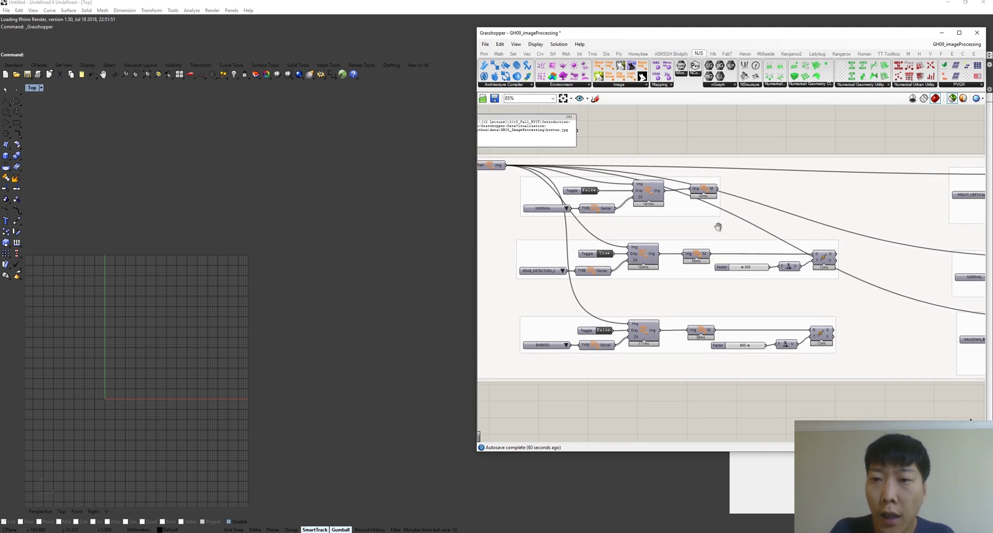
click(706, 189)
Step: Place the edge-detected and embossed images beside the original aerial image
scroll(224, 318, down, 4)
scroll(224, 318, up, 3)
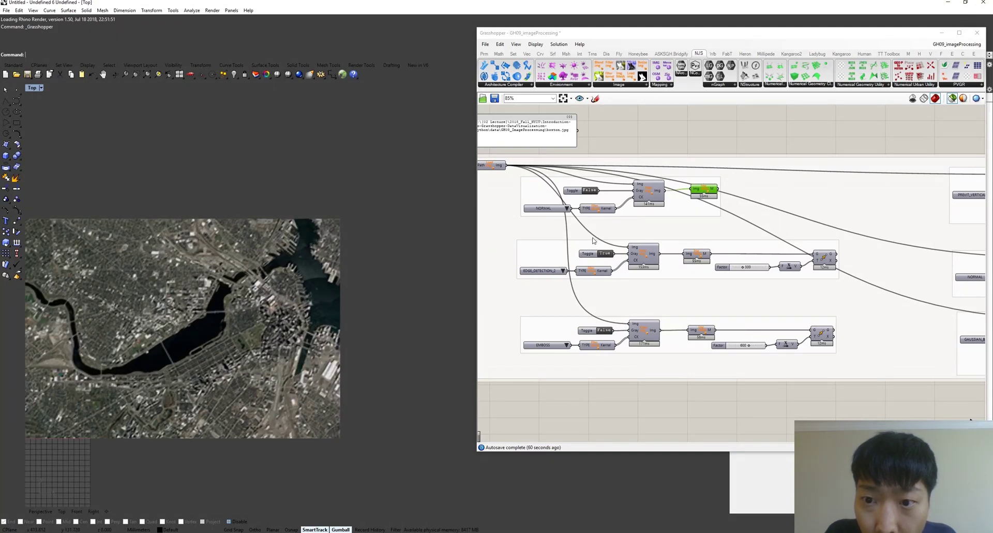
shift+click(699, 254)
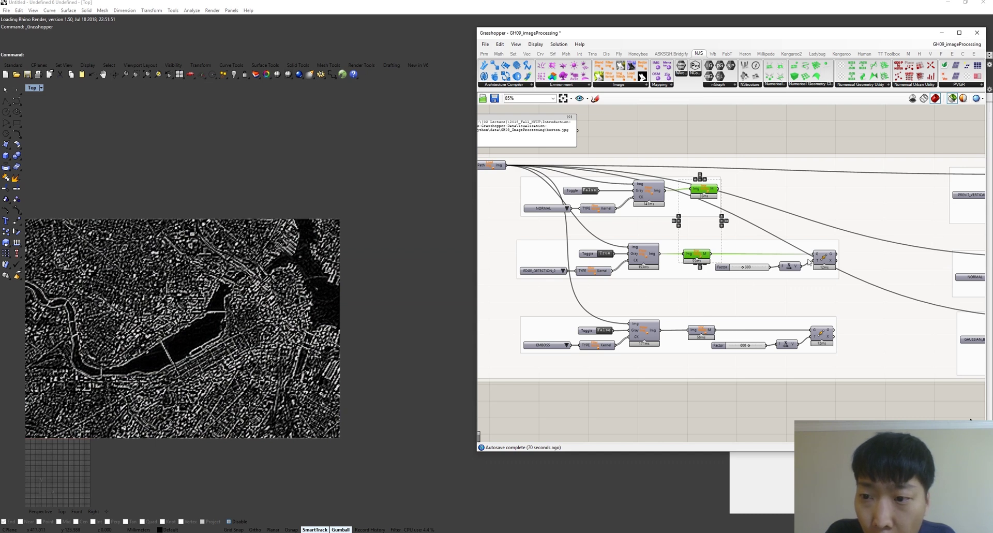
click(731, 148)
click(711, 190)
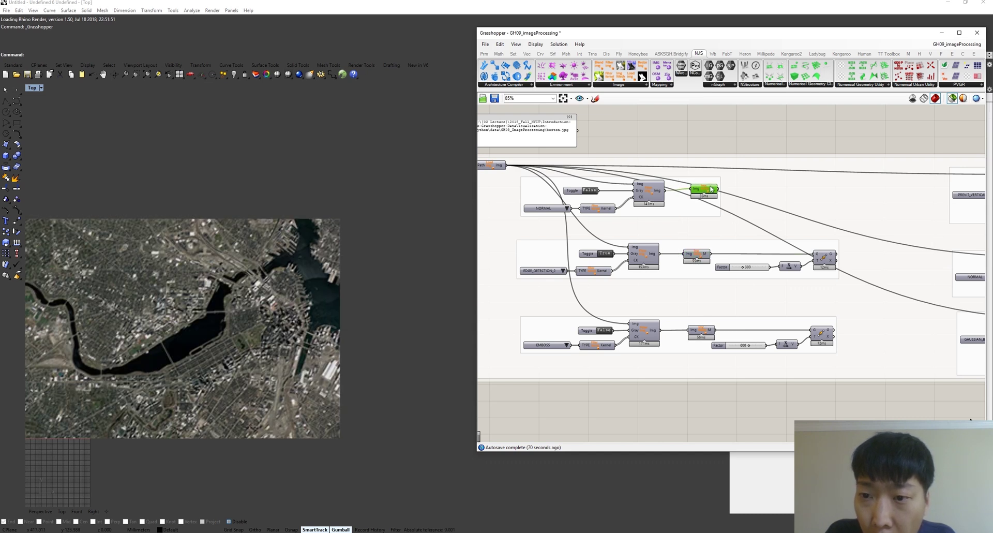
shift+click(823, 257)
scroll(465, 389, up, 3)
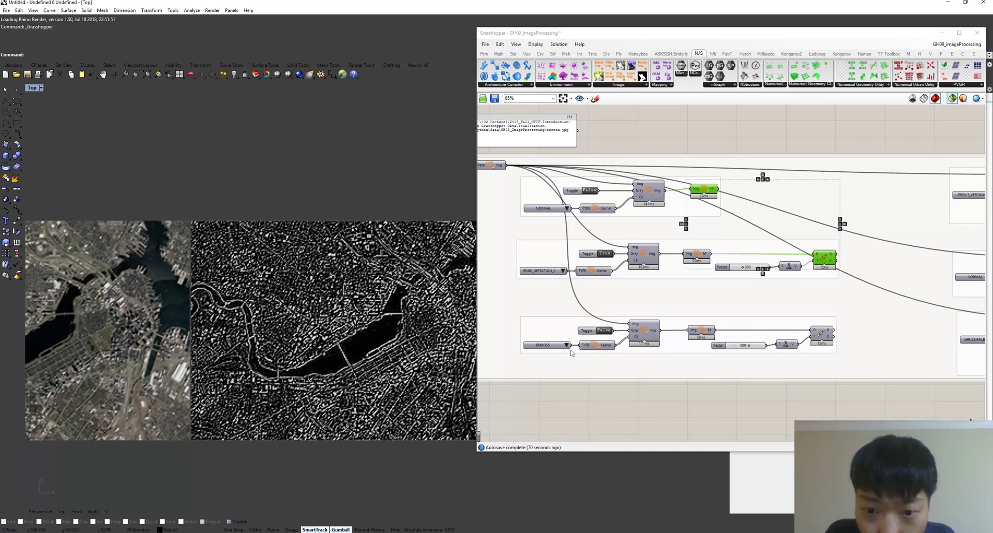
scroll(232, 350, down, 2)
shift+click(823, 340)
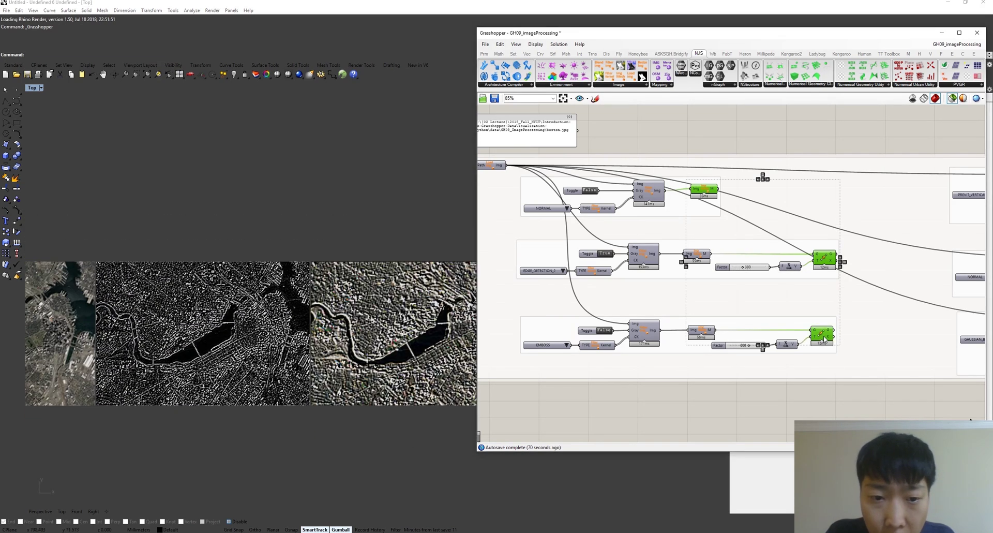
Step: Pan along the PREWITT_VERTICAL, NORMAL and GAUSSIAN_BLUR rows to the Mesh/Color node
scroll(296, 350, down, 3)
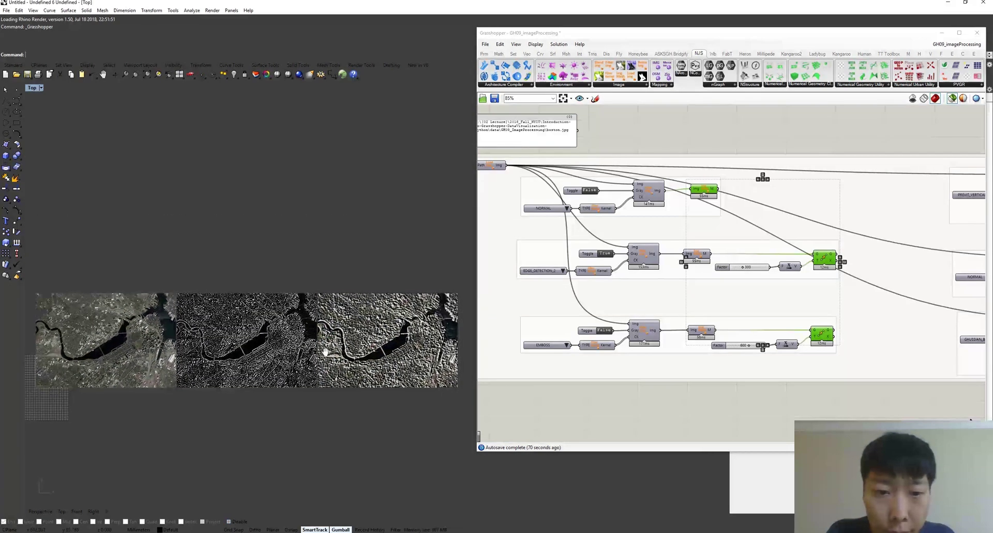
right_drag(838, 341, 665, 263)
scroll(798, 288, up, 1)
right_drag(798, 288, 708, 290)
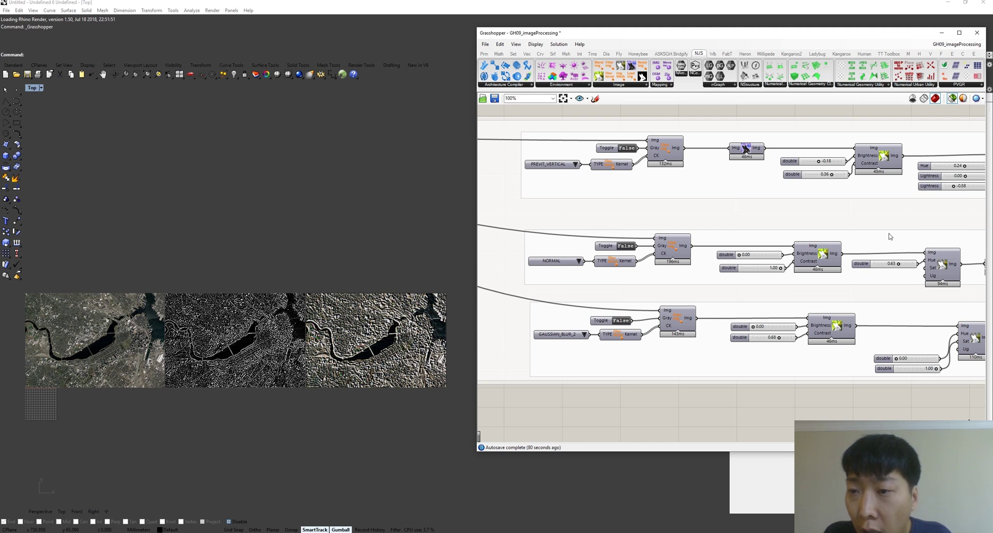
right_drag(889, 237, 738, 230)
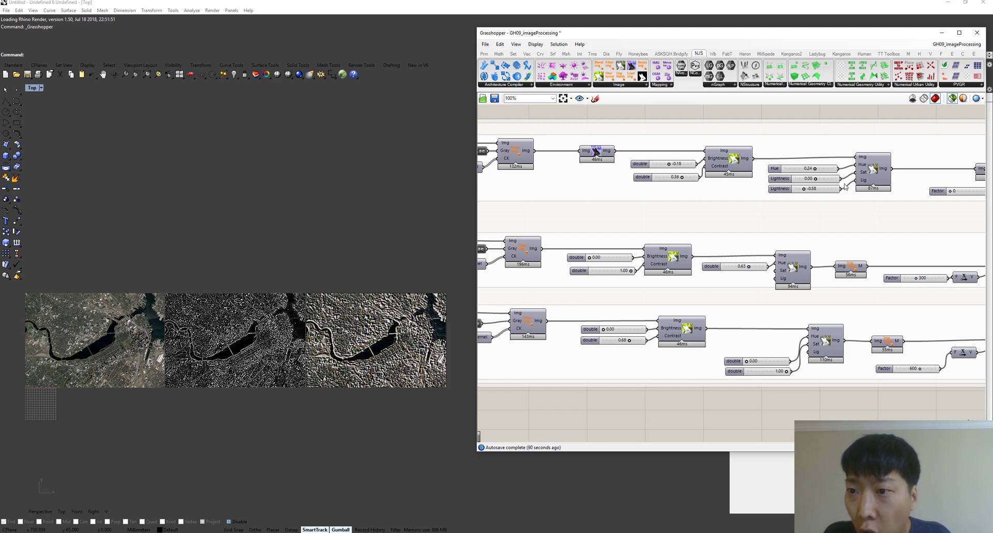
right_drag(899, 217, 637, 217)
right_drag(799, 233, 686, 222)
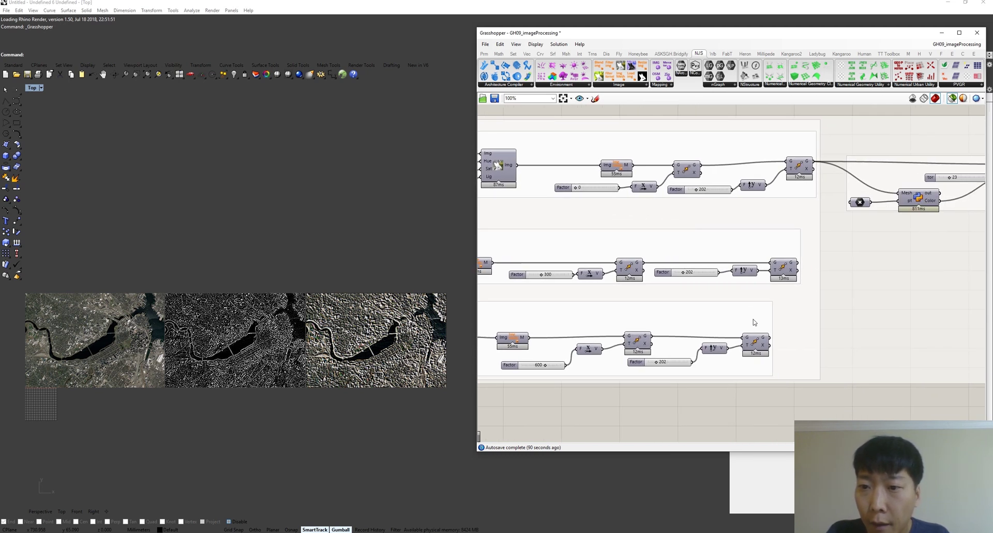
Step: Add the red-yellow, magenta and textured colour-adjusted images to the Rhino preview
click(758, 341)
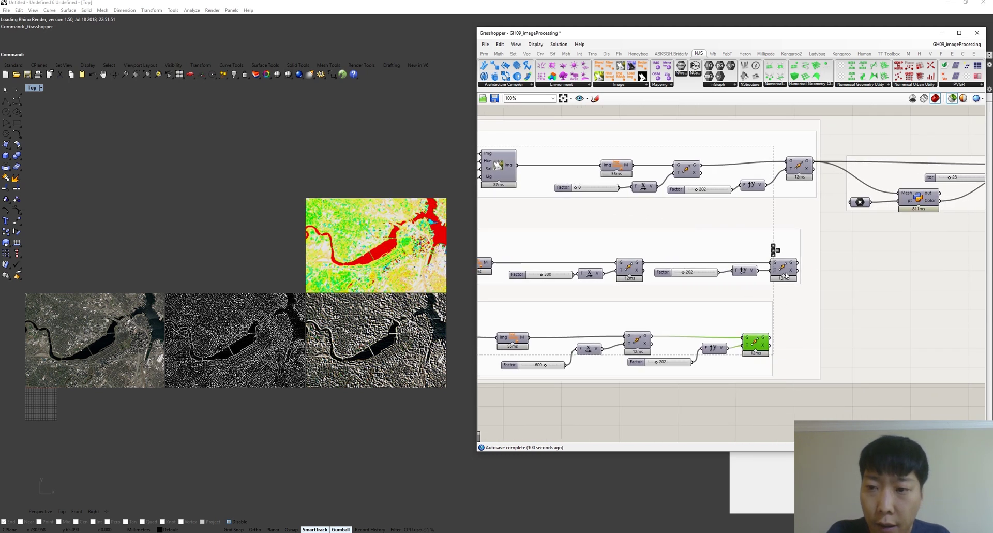
click(785, 271)
shift+click(800, 166)
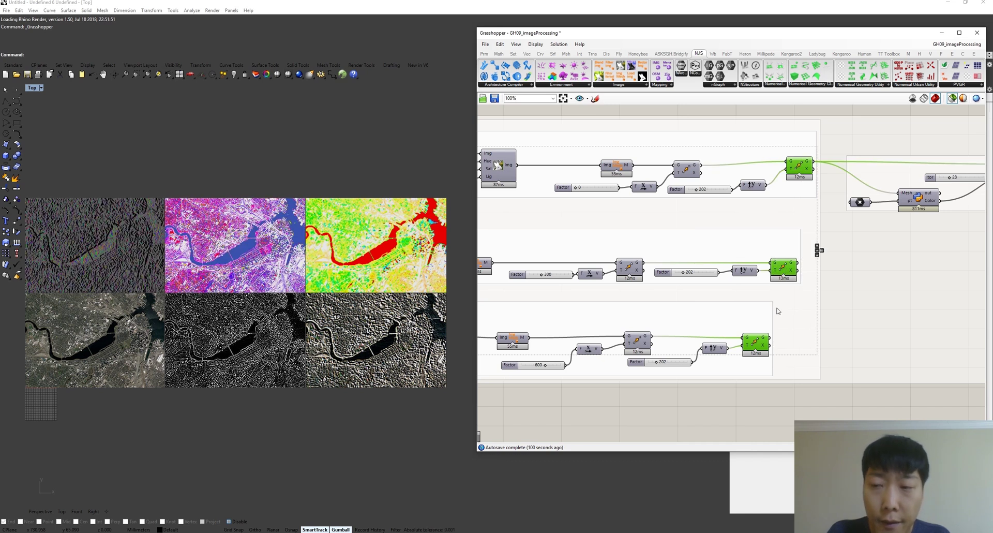
Step: Add the green colour-sampled image from the Python Mesh components as the sixth preview
right_drag(930, 239, 707, 245)
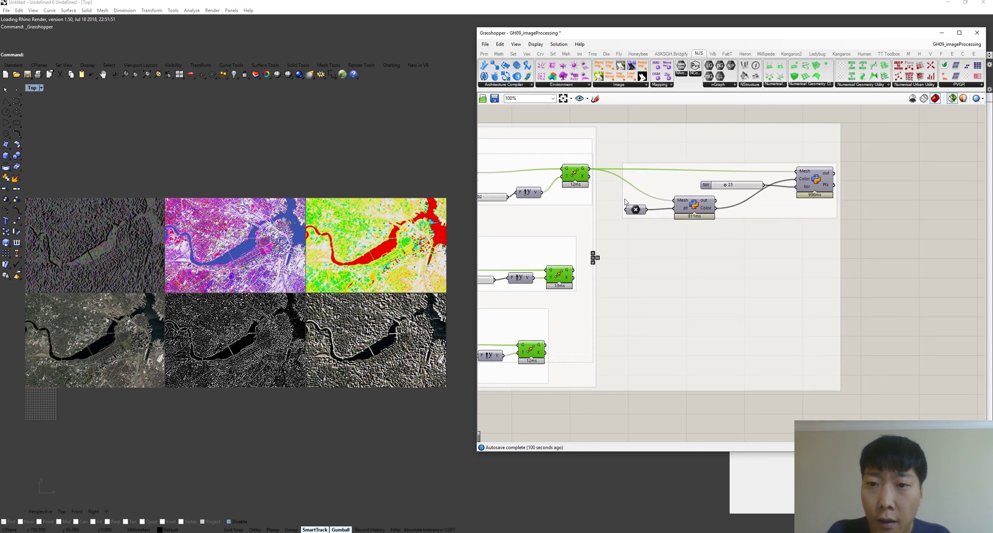
scroll(635, 208, up, 2)
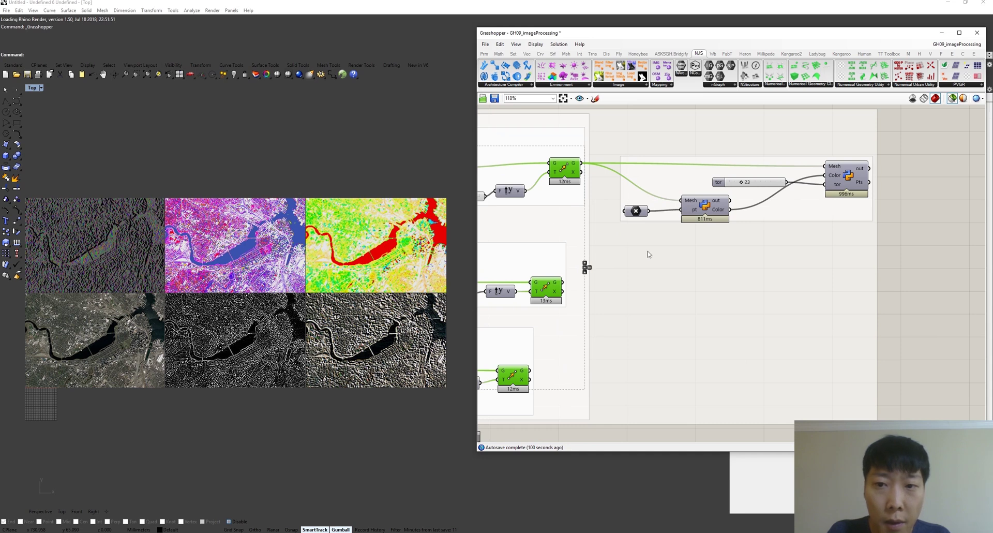
shift+click(638, 212)
scroll(155, 269, up, 8)
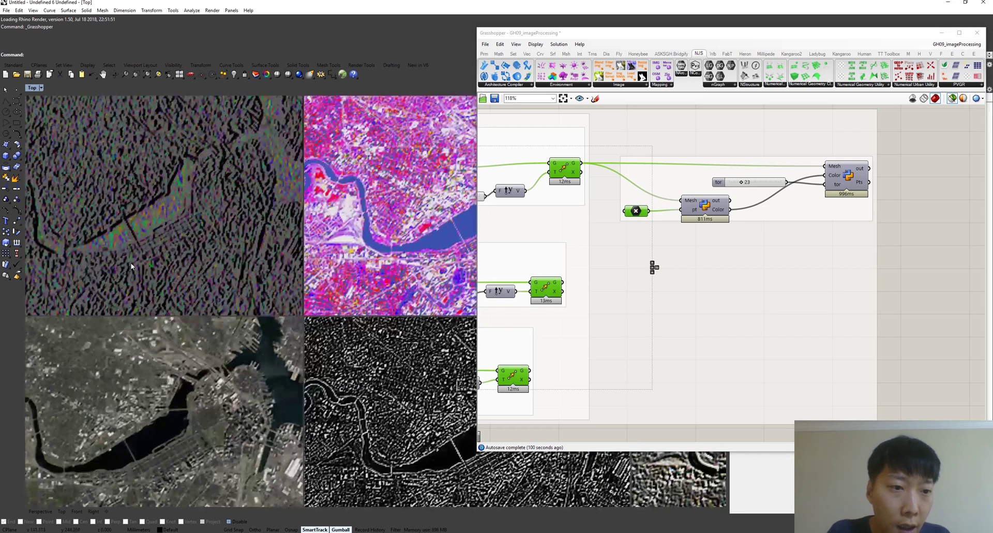
scroll(213, 278, up, 3)
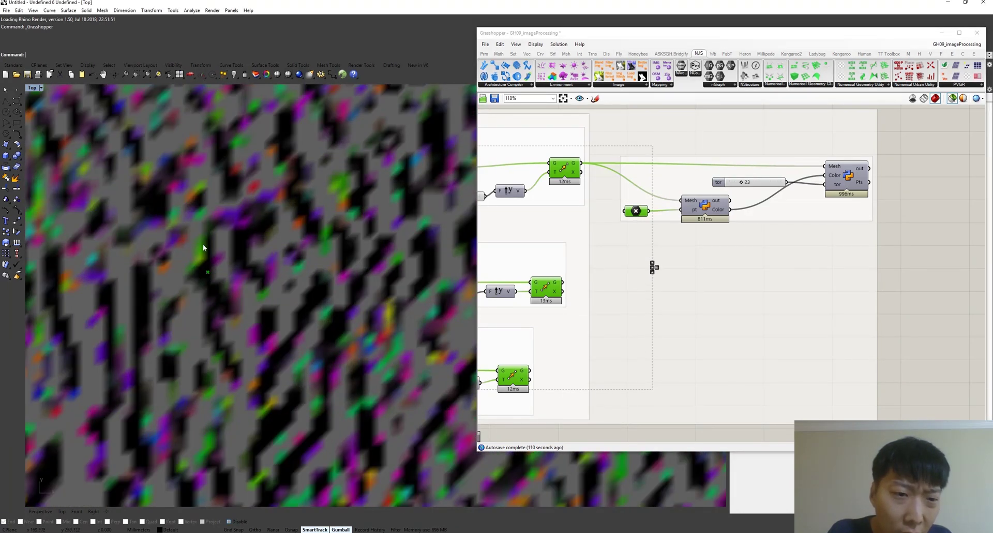
scroll(207, 285, down, 10)
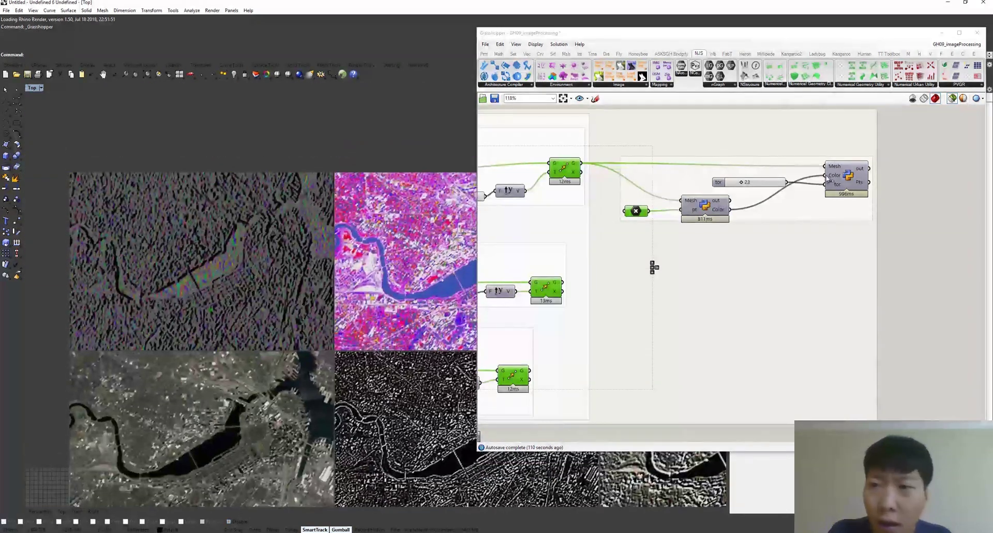
click(827, 180)
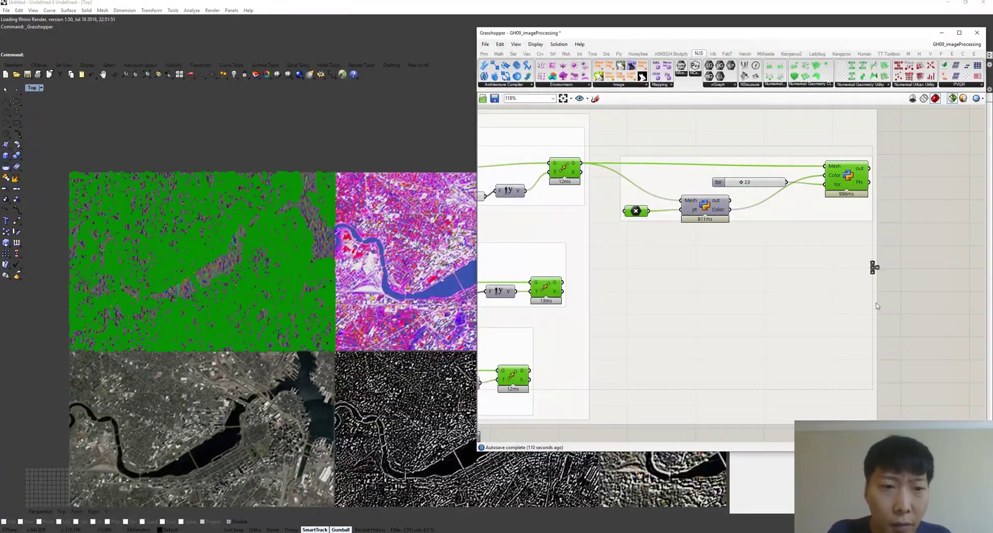
Step: Recentre the six images in Rhino and zoom the canvas out to 14%
scroll(299, 299, down, 3)
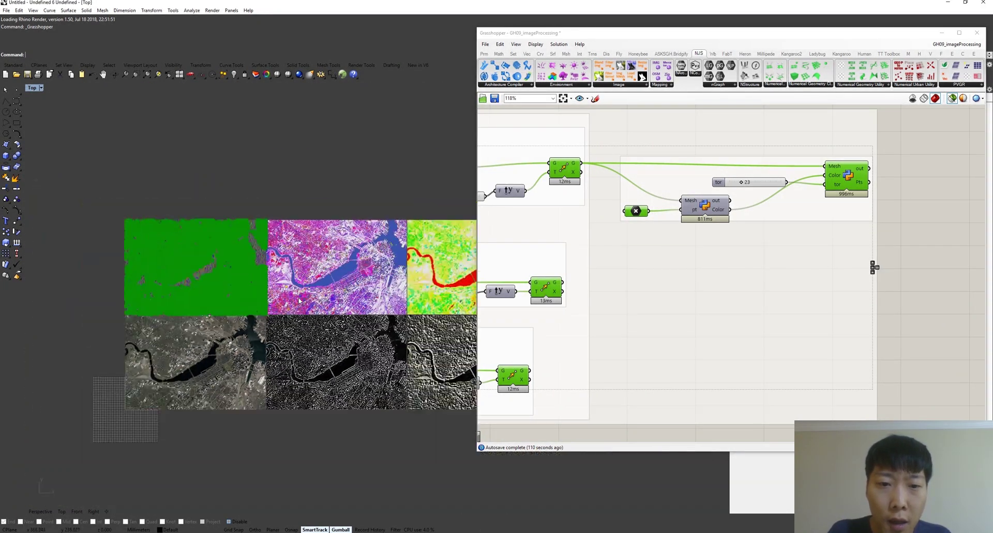
right_drag(396, 299, 316, 305)
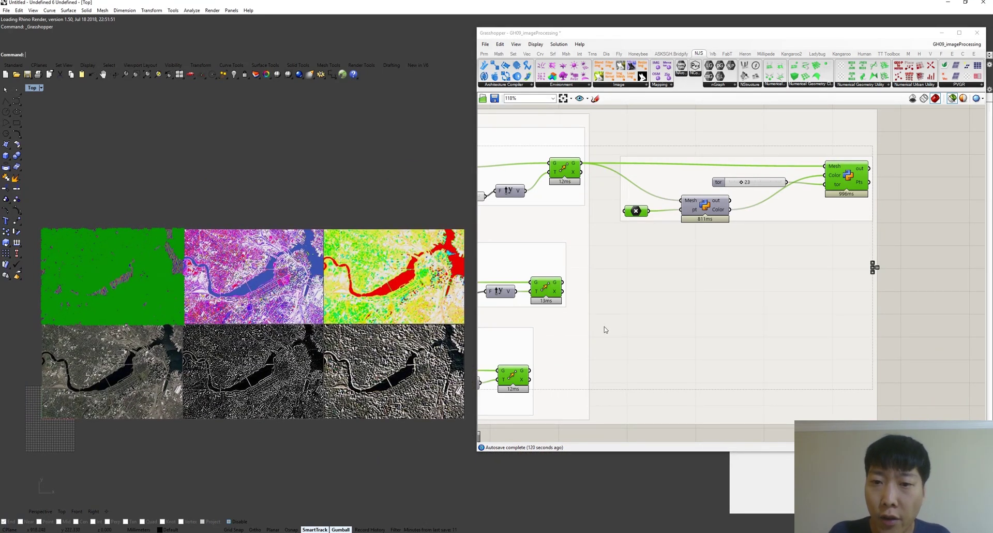
scroll(695, 284, down, 10)
right_drag(658, 243, 674, 341)
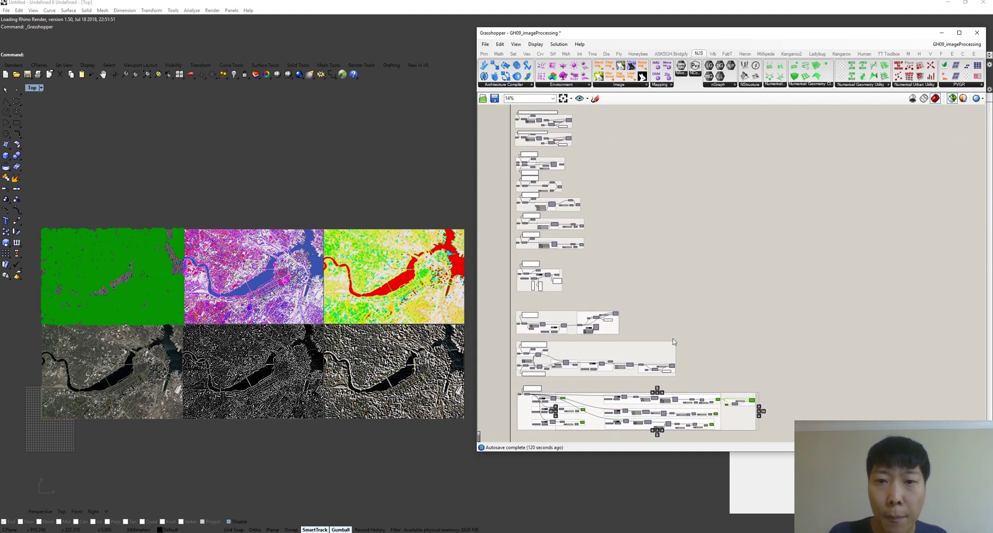